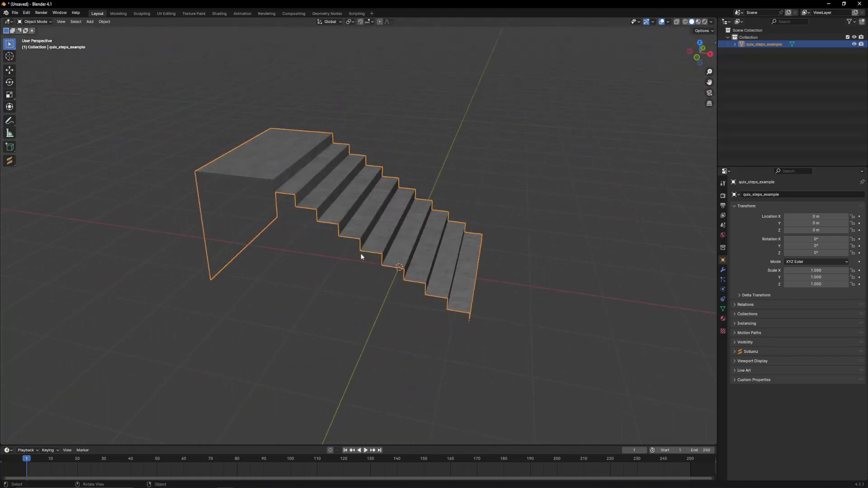
middle_click_drag(411, 238, 383, 285)
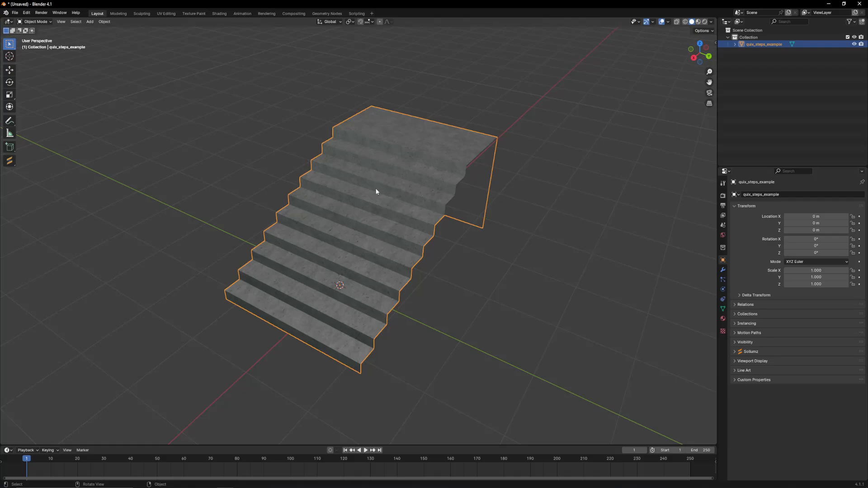
middle_click_drag(375, 192, 360, 205)
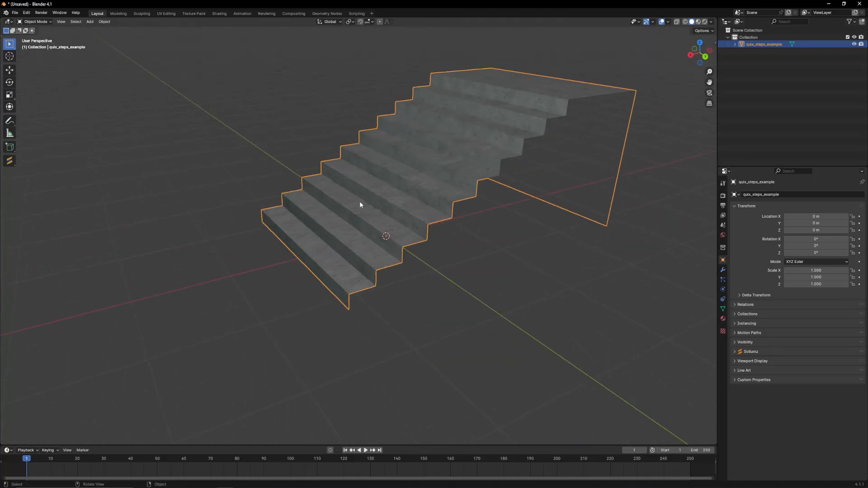
left_click(298, 285)
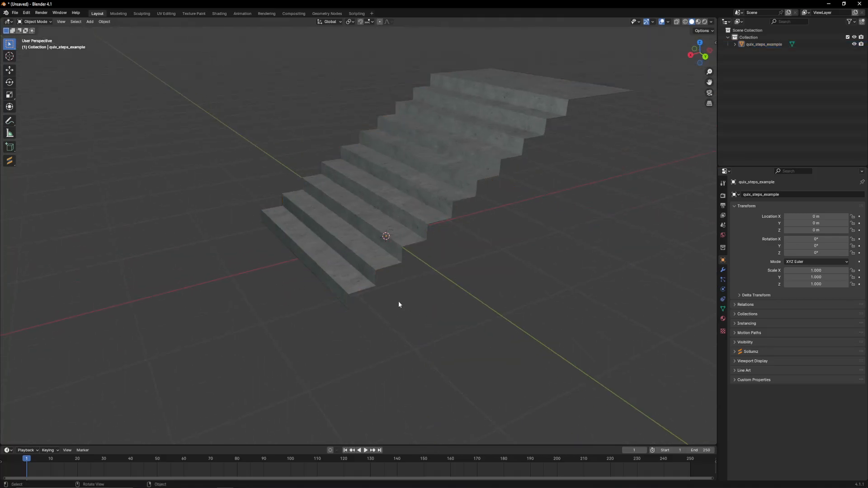
middle_click_drag(398, 305, 283, 132)
middle_click_drag(486, 225, 238, 188)
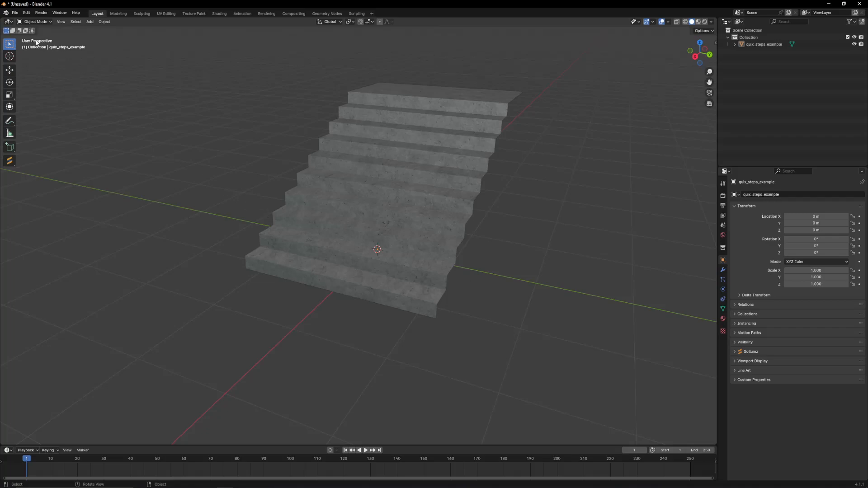
Step: Import the CodeWalker XML file feet_005_r.ydd.xml from the 1_MP_FEMALE folder
left_click(15, 13)
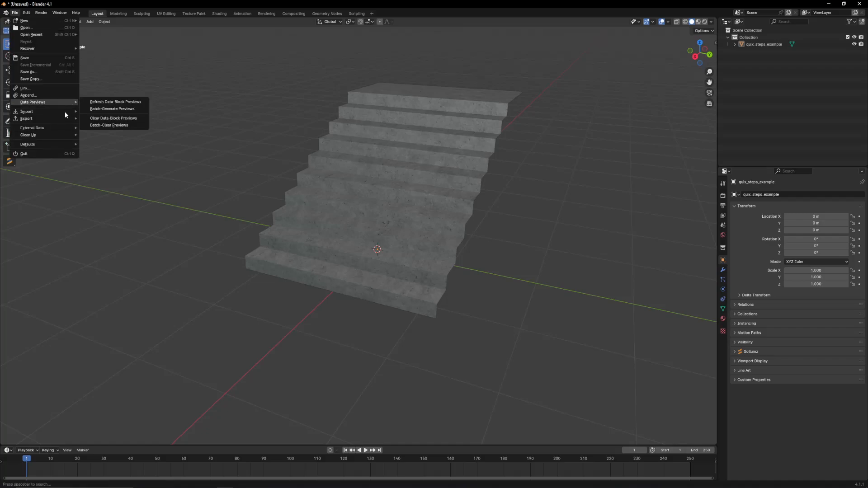
mouse_move(64, 113)
left_click(120, 197)
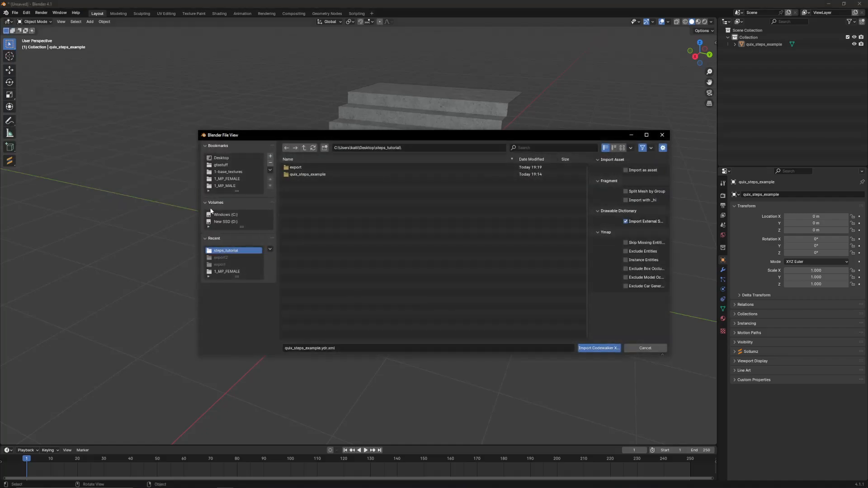
left_click(222, 179)
scroll(316, 280, "down", 5)
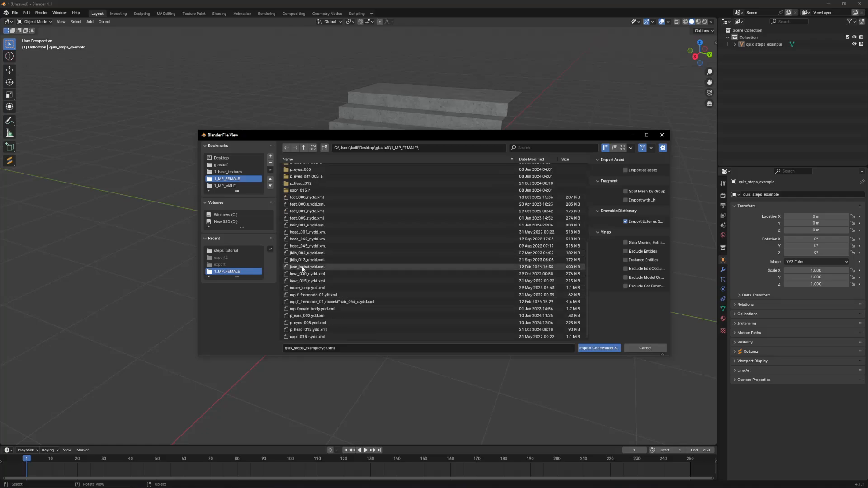
left_click(297, 218)
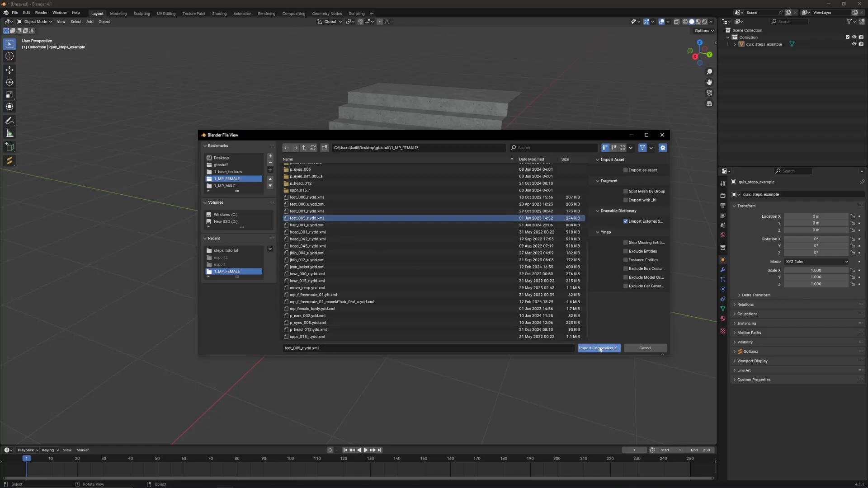
left_click(598, 348)
Step: Select the feet_005_r object and raise it about 1.82 m along Z above the ground
scroll(522, 307, "up", 8)
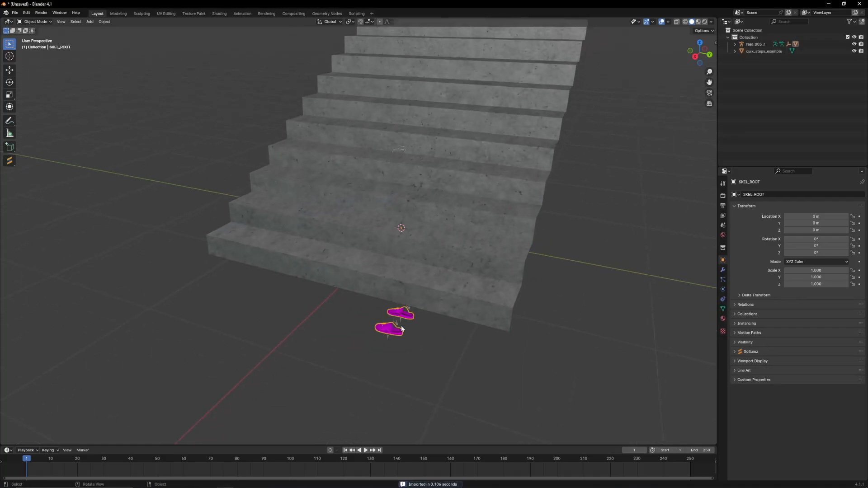
scroll(443, 320, "down", 6)
left_click(753, 44)
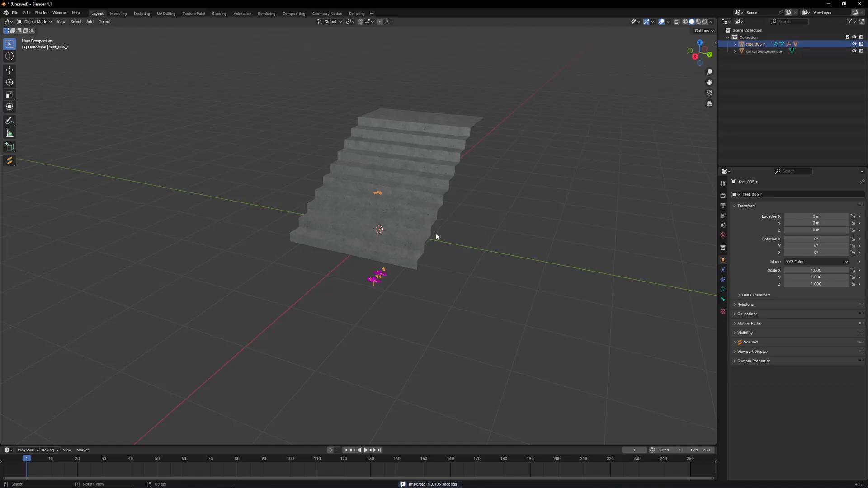
key("g")
key("z")
left_click(436, 134)
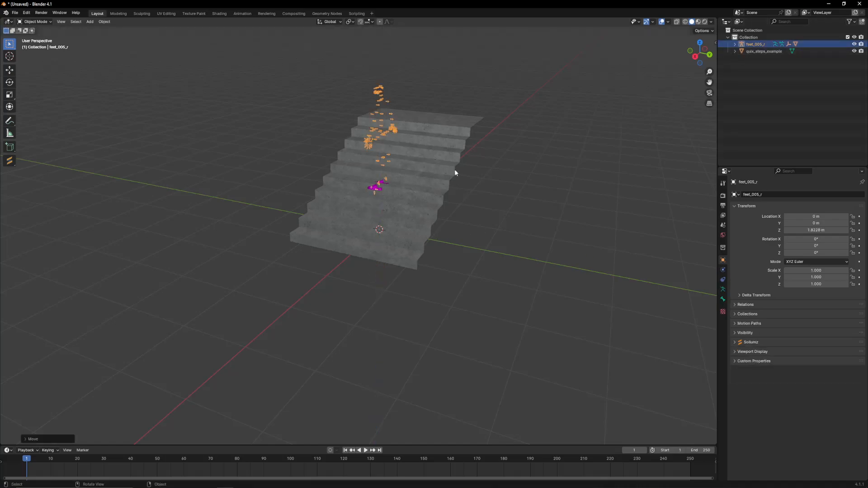
Step: Rotate feet_005_r -90° about the global Z axis so the shoes face up the stairs
key("r")
key("x")
key("z")
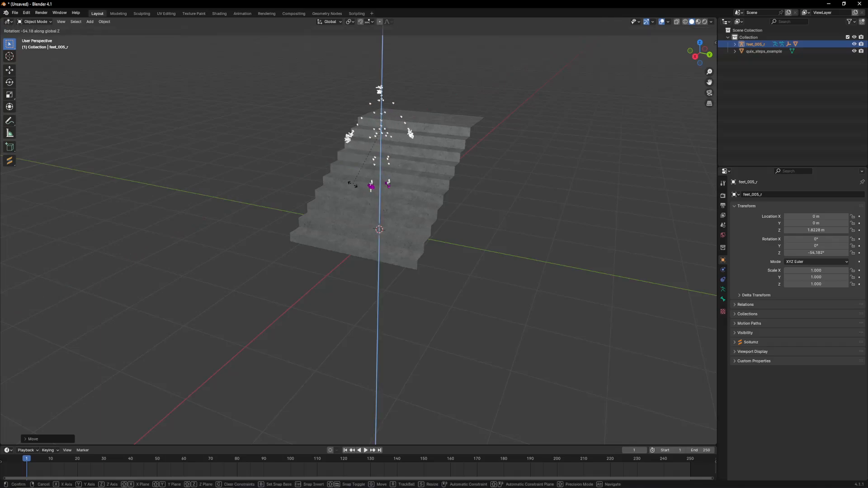
left_click(334, 175)
left_click(34, 439)
left_click(87, 406)
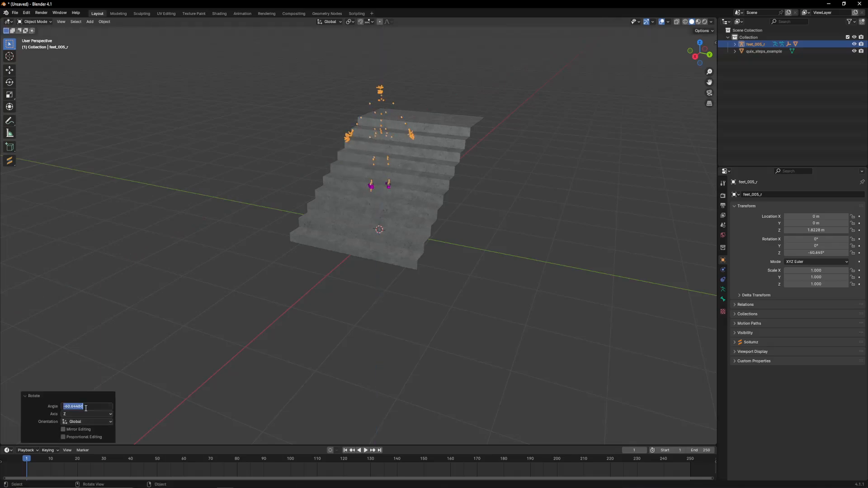
type("-90")
key("Return")
Step: Place the shoes on a stair tread by moving feet_005_r up about 0.035 m and about -0.12 m along X
scroll(403, 201, "up", 6)
middle_click_drag(436, 193, 364, 280)
key("g")
key("z")
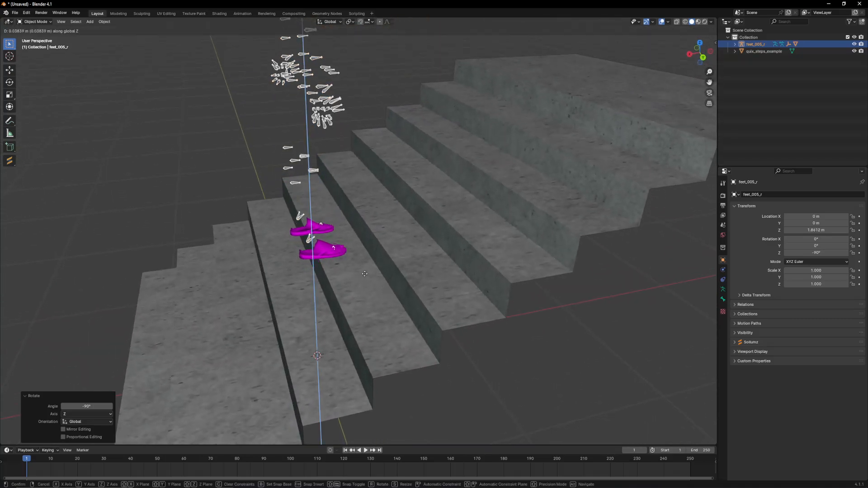
left_click(365, 273)
key("g")
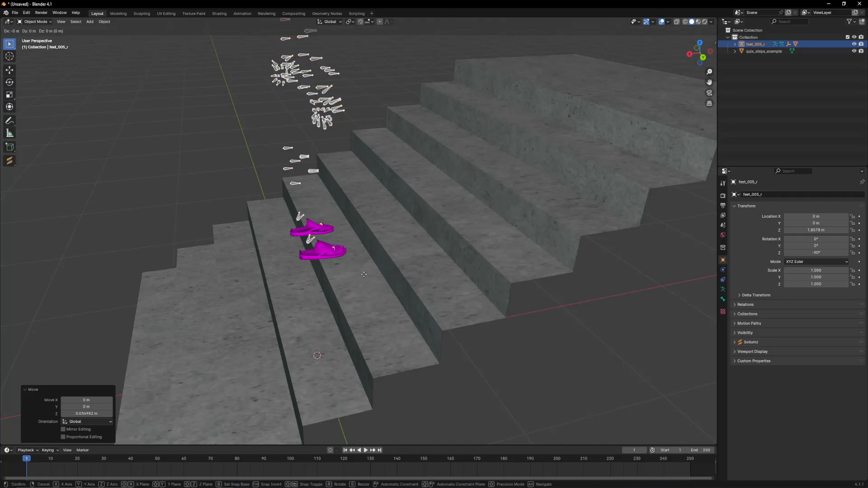
key("x")
left_click(382, 271)
Step: Examine from several angles how the shoes fit on the stair tread to judge the staircase's scale
middle_click_drag(383, 271, 350, 255)
scroll(373, 273, "up", 4)
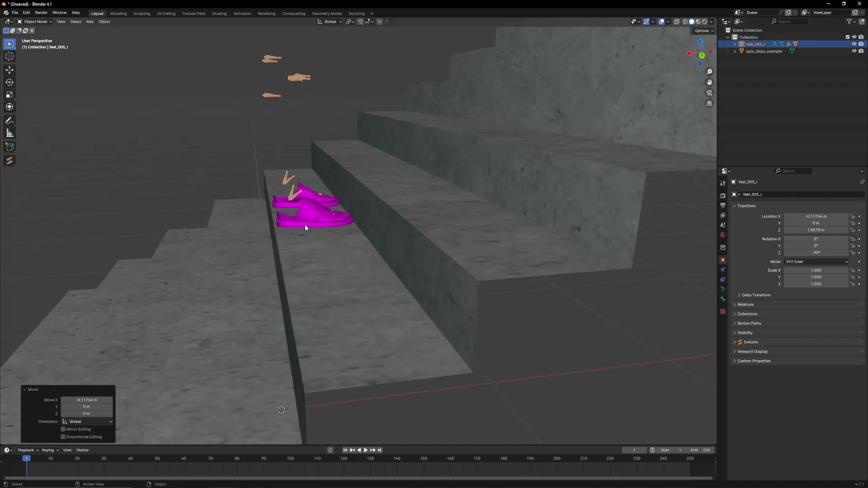
middle_click_drag(291, 221, 332, 259)
scroll(332, 262, "down", 3)
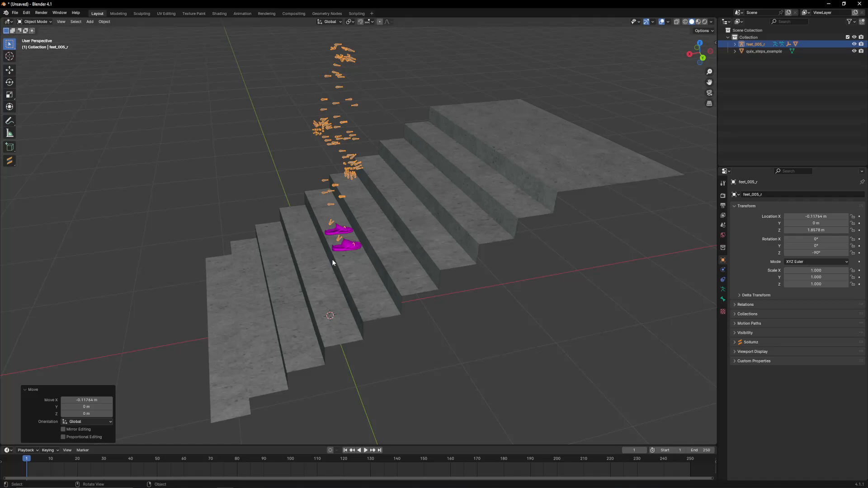
scroll(332, 259, "up", 1)
scroll(331, 259, "up", 1)
middle_click_drag(330, 259, 382, 265)
key("Tab")
scroll(464, 275, "up", 3)
key("Tab")
left_click(560, 297)
middle_click_drag(560, 297, 378, 267)
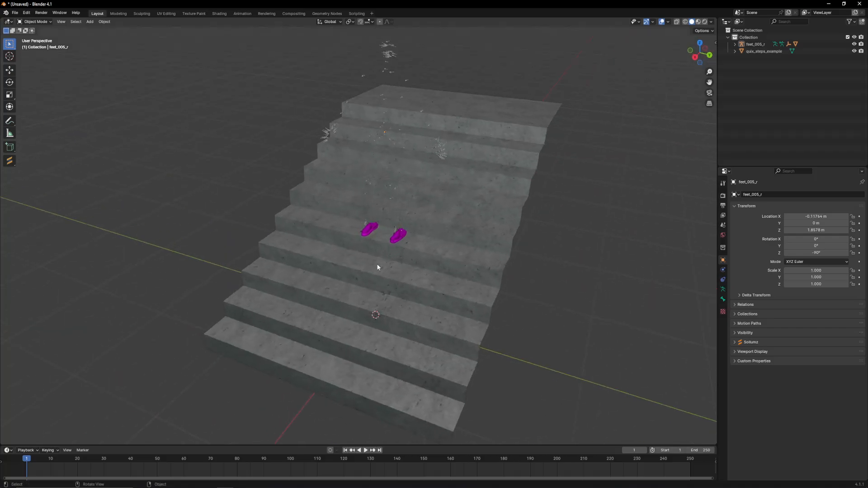
middle_click_drag(504, 125, 429, 223)
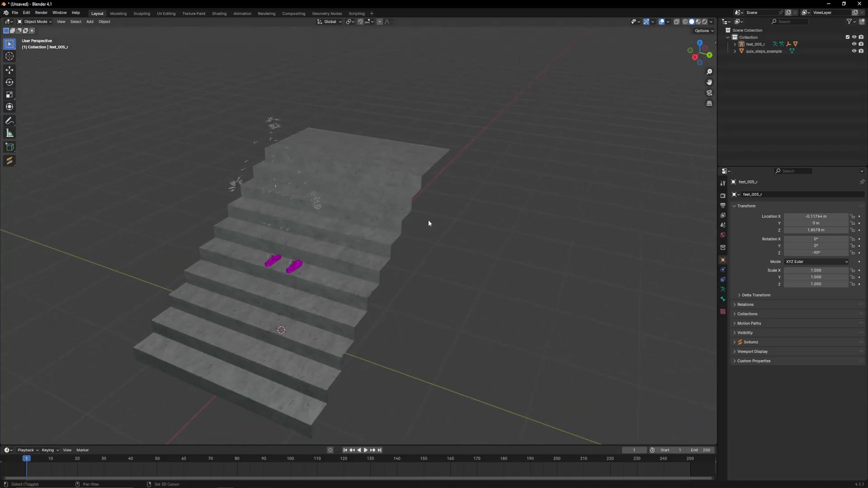
Step: Hide feet_005_r in the viewport and select the quix_steps_example staircase
left_click(854, 43)
scroll(331, 192, "up", 3)
left_click(331, 191)
scroll(333, 192, "down", 4)
middle_click_drag(347, 195, 442, 216)
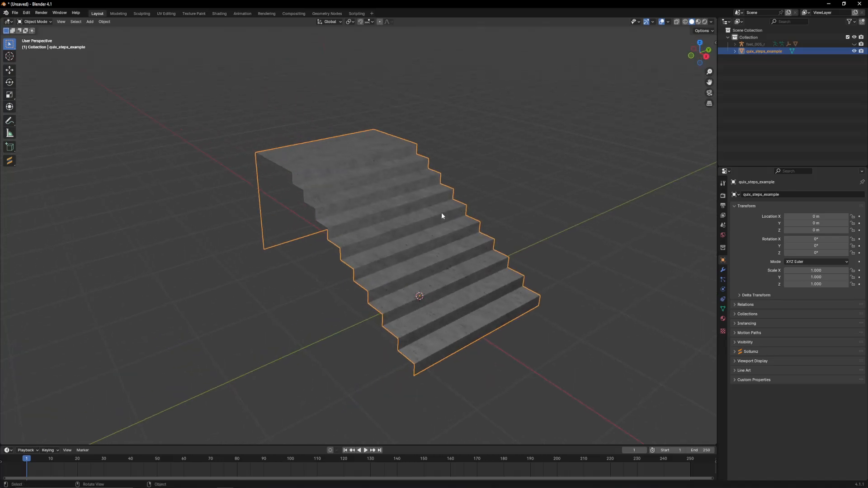
Step: Convert the staircase to a Drawable with the Sollumz tools, keeping Auto-Embed Collision enabled
key("n")
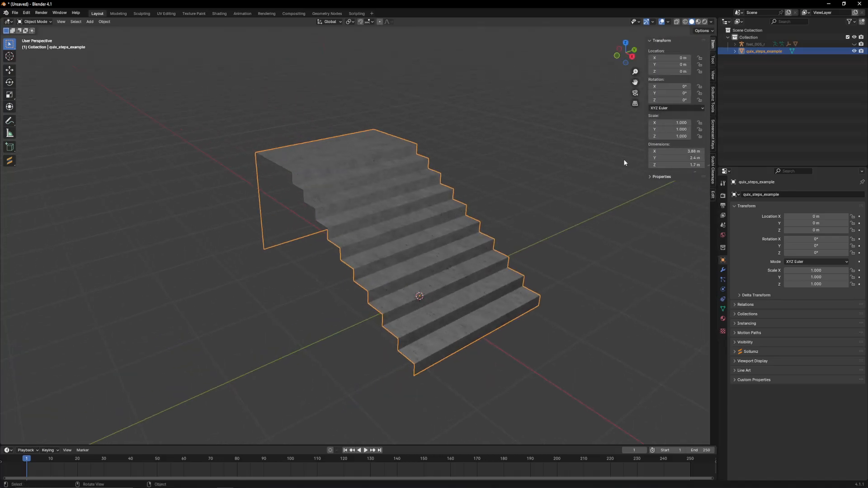
left_click(713, 101)
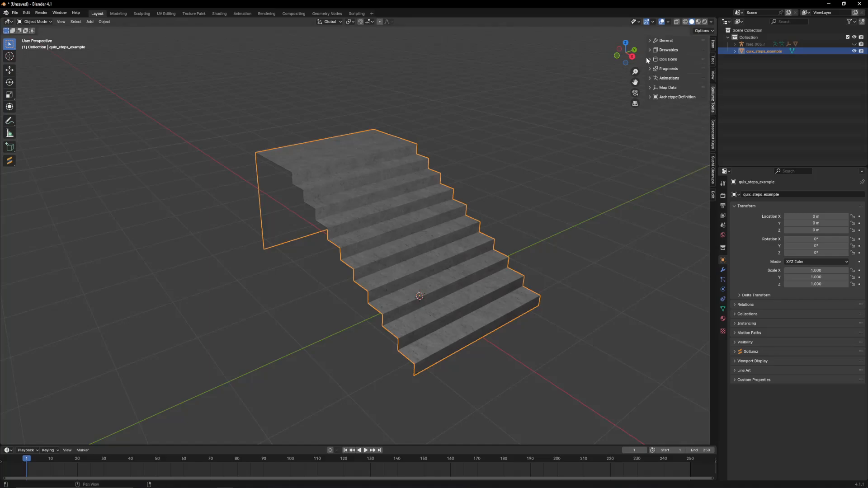
left_click_drag(647, 54, 573, 50)
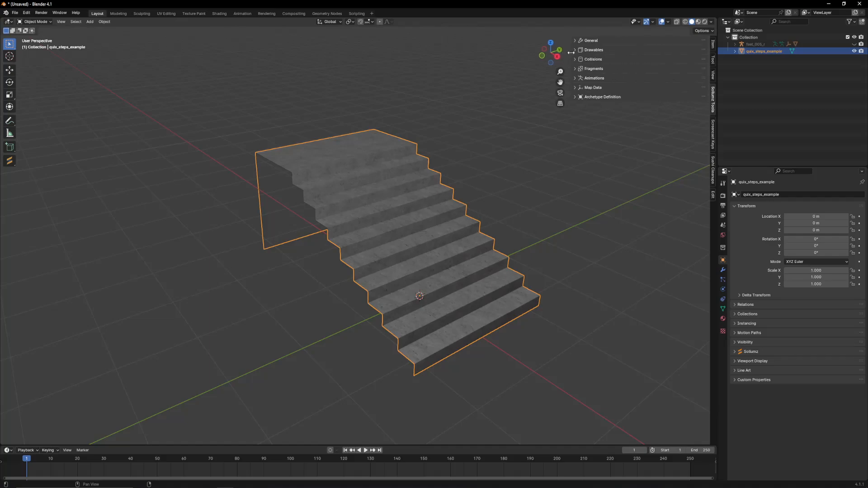
left_click(593, 50)
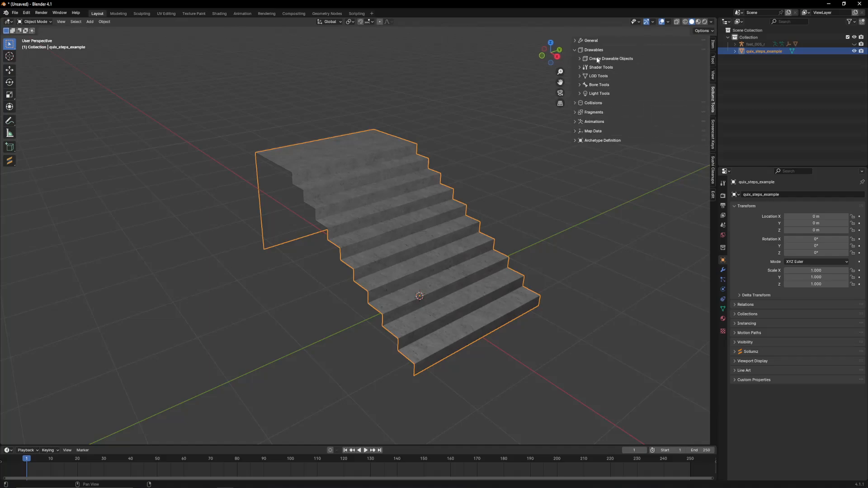
left_click(597, 59)
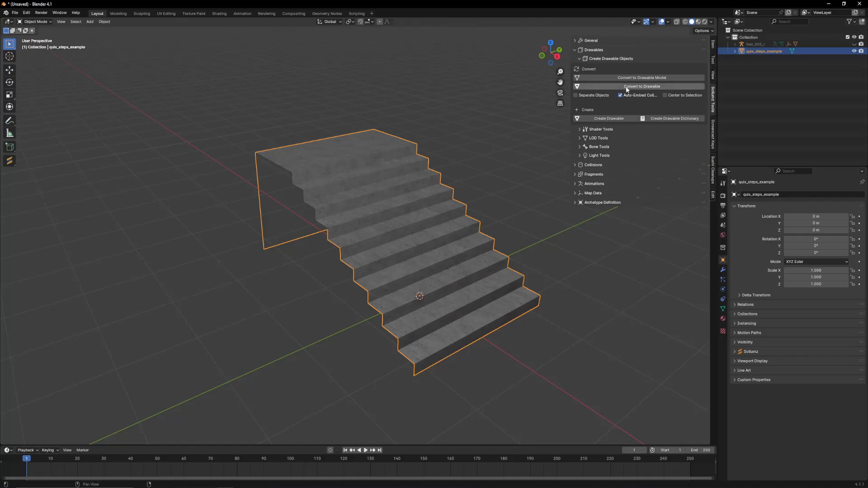
left_click(620, 88)
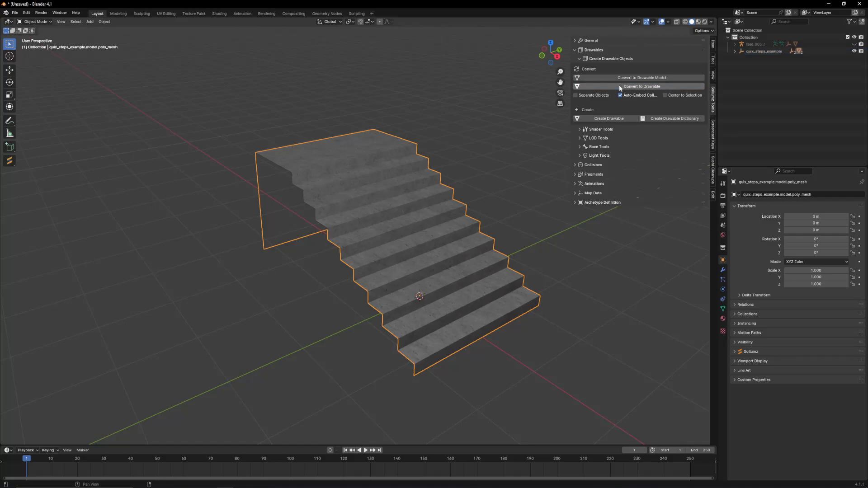
Step: Expand the quix_steps_example drawable hierarchy, including its collision and model branches
left_click(734, 51)
left_click(742, 57)
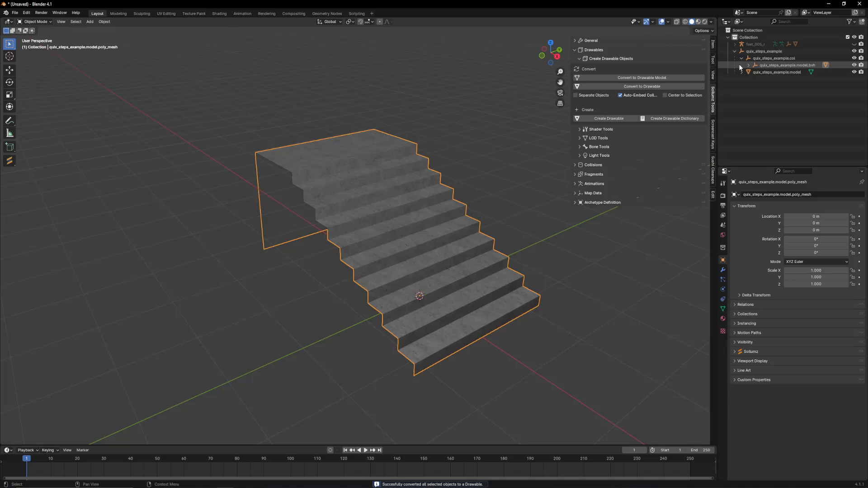
left_click(741, 72)
middle_click_drag(483, 150, 402, 148)
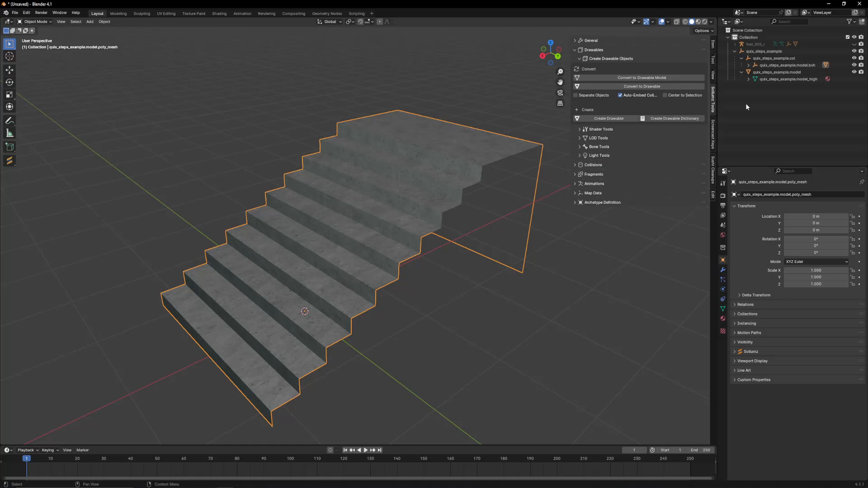
middle_click_drag(560, 176, 454, 189)
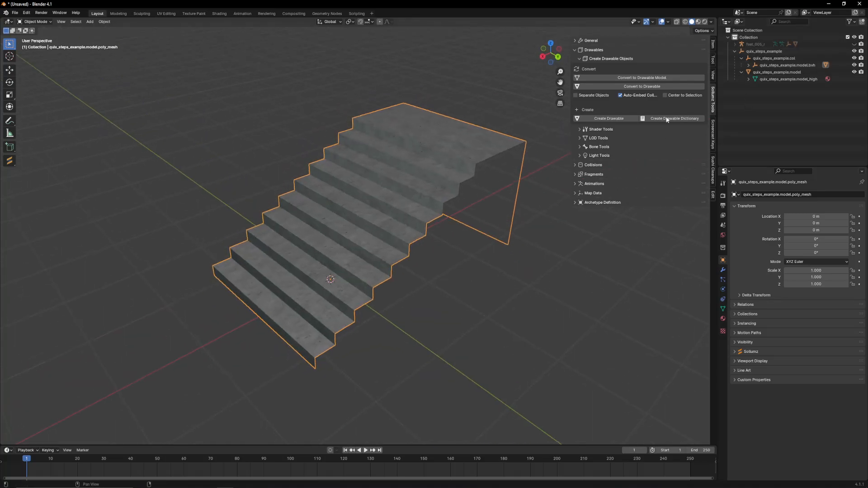
Step: Select the poly_mesh object under the collision bvh and hide quix_steps_example.model in the viewport
left_click(777, 72)
left_click(777, 66)
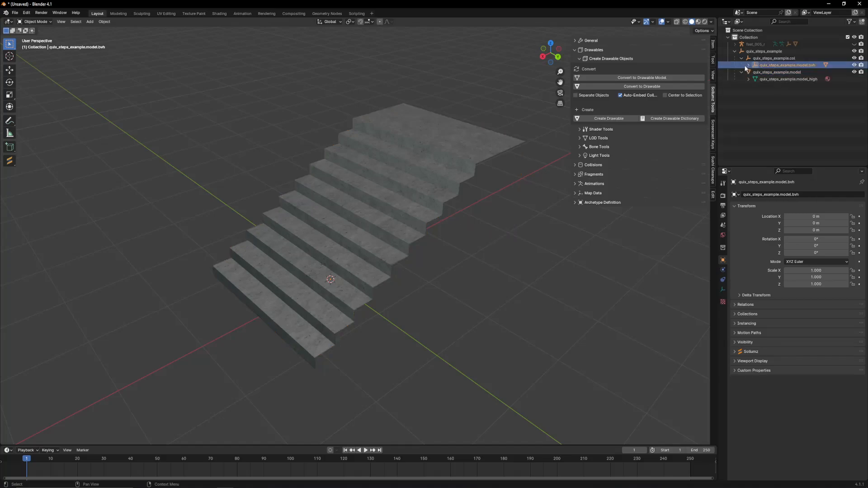
left_click(748, 65)
left_click(777, 72)
middle_click_drag(444, 184, 467, 180)
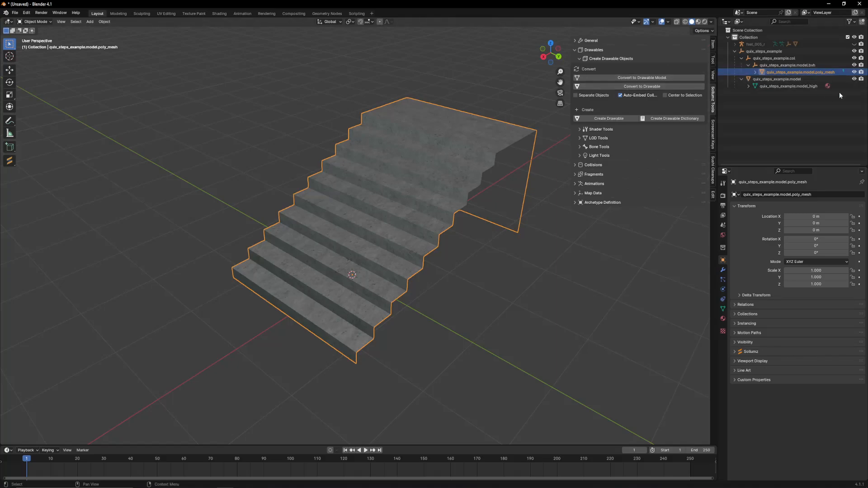
left_click(854, 79)
Step: Create a Concrete collision material on the staircase's poly_mesh with the Sollumz collision tools
left_click(593, 65)
left_click(592, 104)
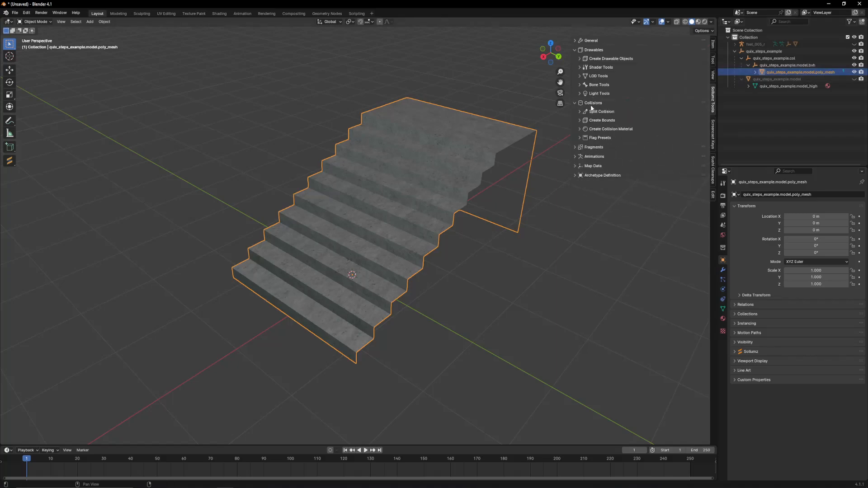
left_click(592, 128)
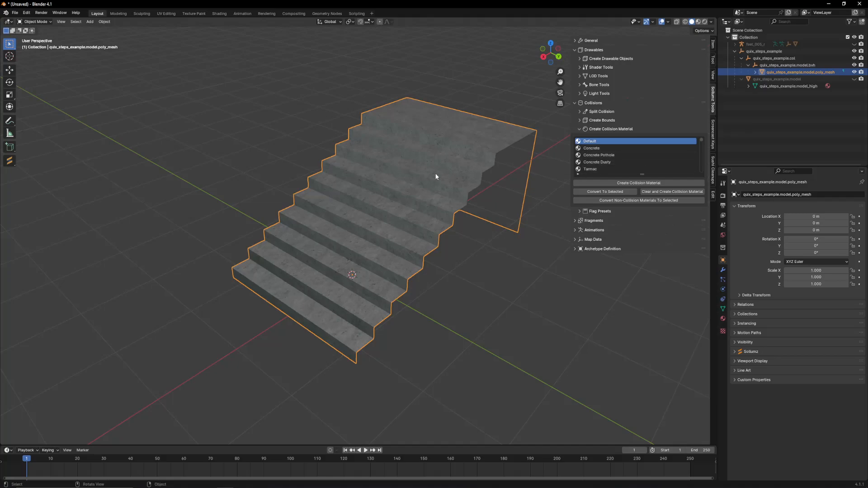
mouse_move(436, 177)
middle_mouse_down()
mouse_move(408, 199)
mouse_move(441, 180)
middle_mouse_up()
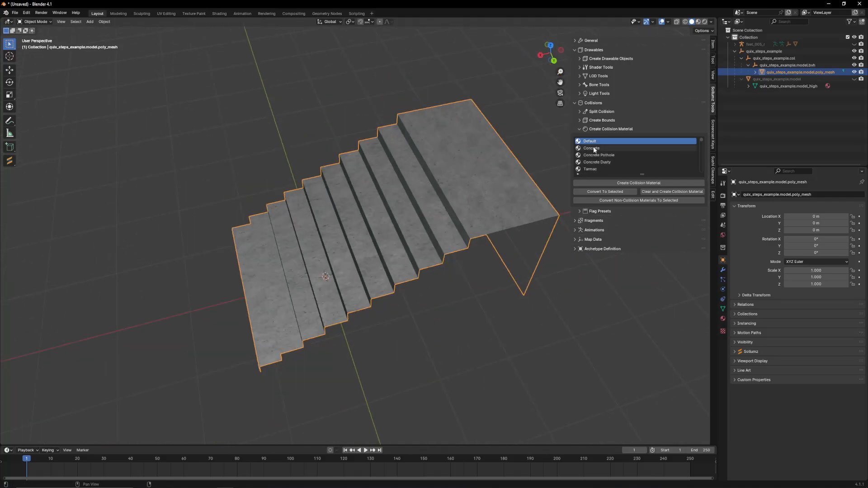
left_click_drag(642, 174, 642, 202)
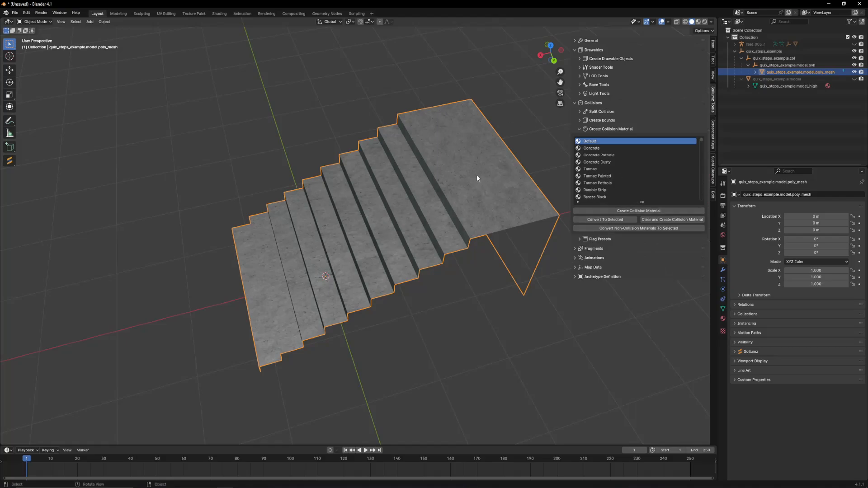
left_click(593, 148)
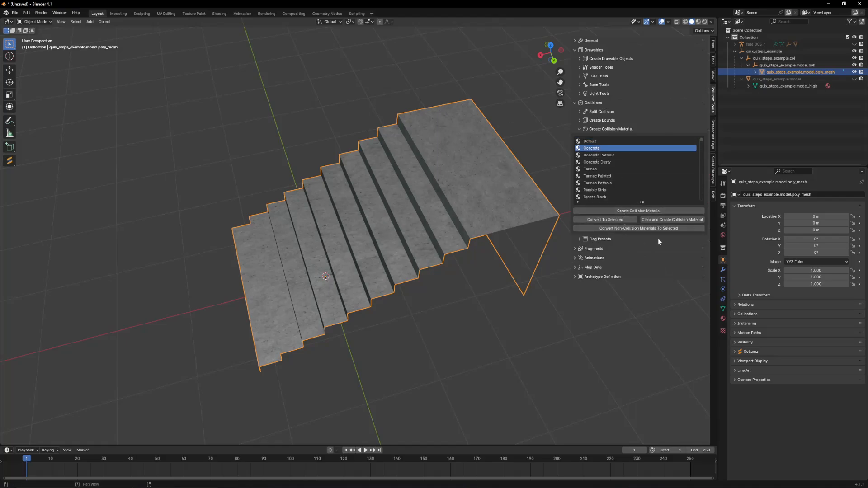
left_click(640, 210)
Step: Remove the original normal material from the poly_mesh and expand the Sollumz properties of its CONCRETE.003 material
left_click(723, 319)
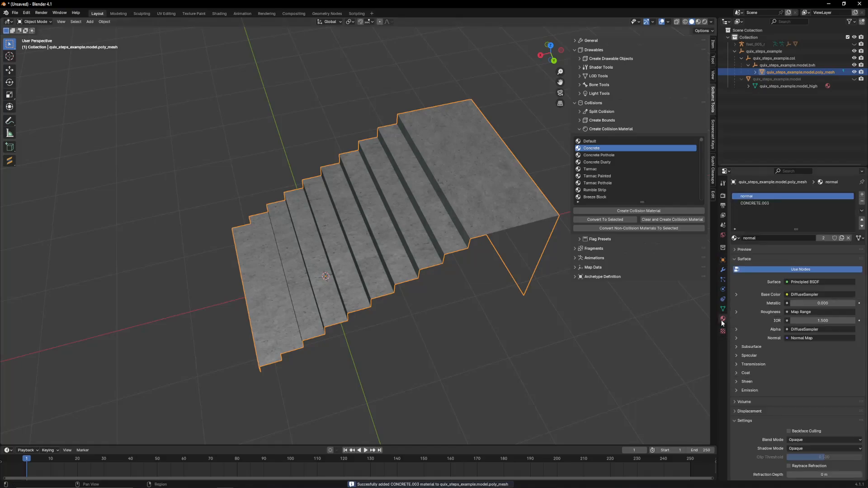
left_click(862, 200)
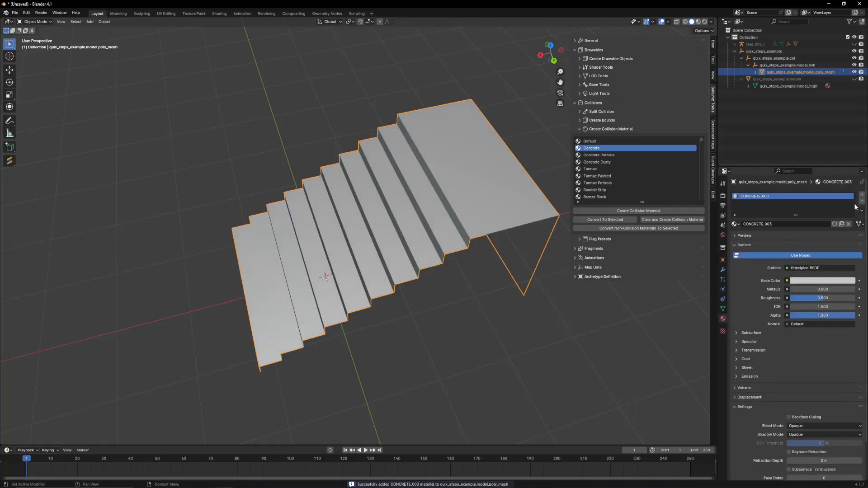
middle_click_drag(479, 226, 379, 241)
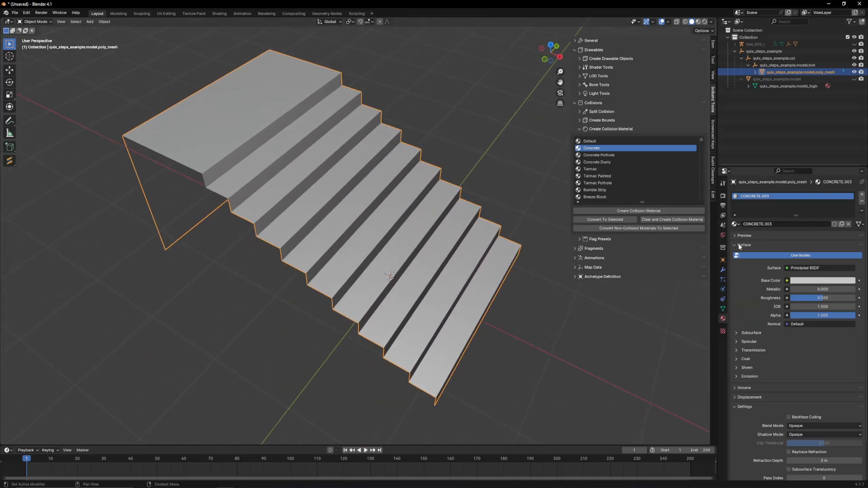
left_click(743, 245)
left_click_drag(756, 167, 756, 122)
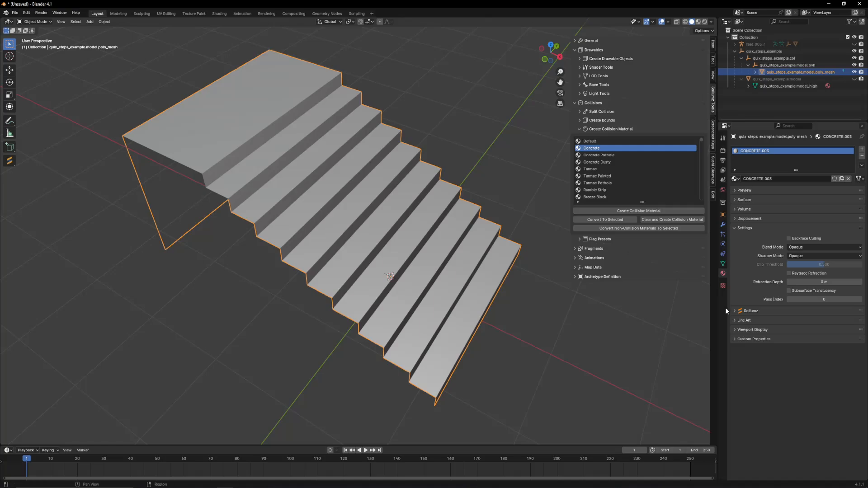
left_click(749, 311)
Step: Separate the upper landing and its vertical back face from the stair collision mesh into their own object
middle_click_drag(483, 271, 397, 248)
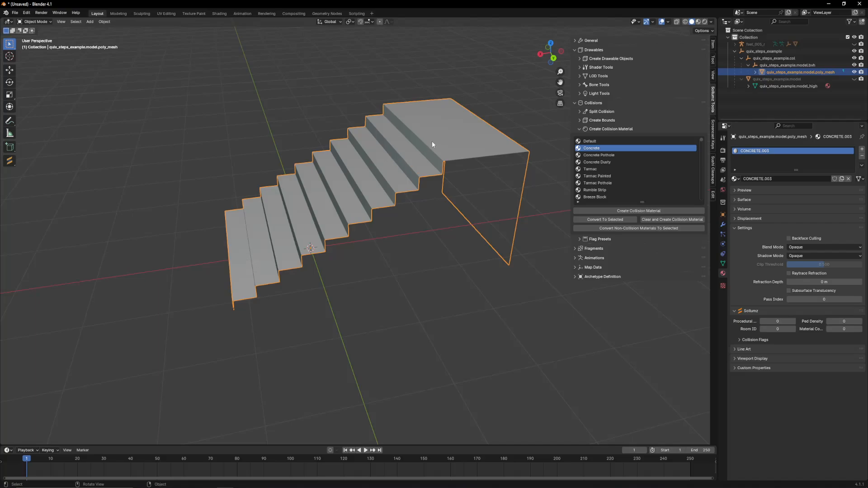
middle_click_drag(426, 175, 369, 157)
scroll(346, 172, "down", 2)
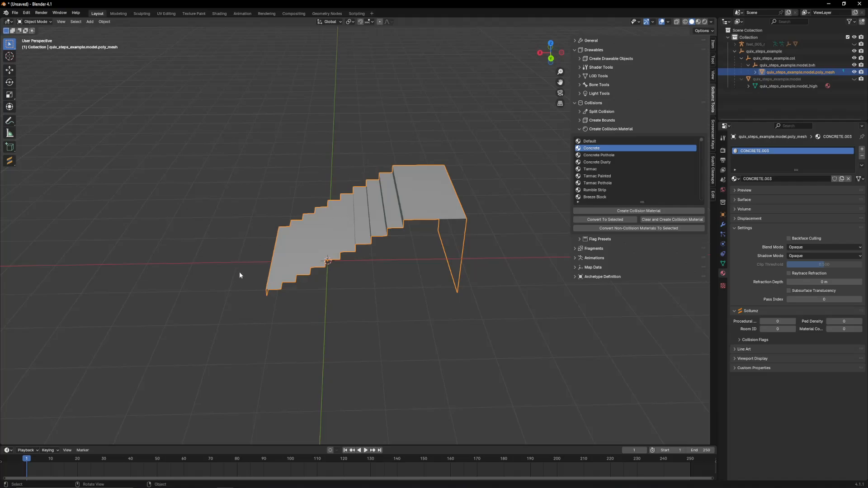
middle_click_drag(386, 210, 381, 188)
key("Tab")
left_click(386, 221)
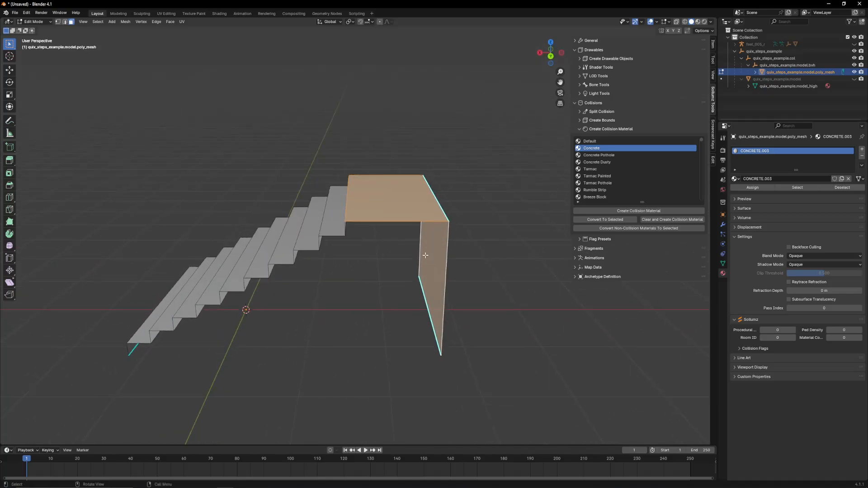
key("p")
left_click(394, 256)
key("Tab")
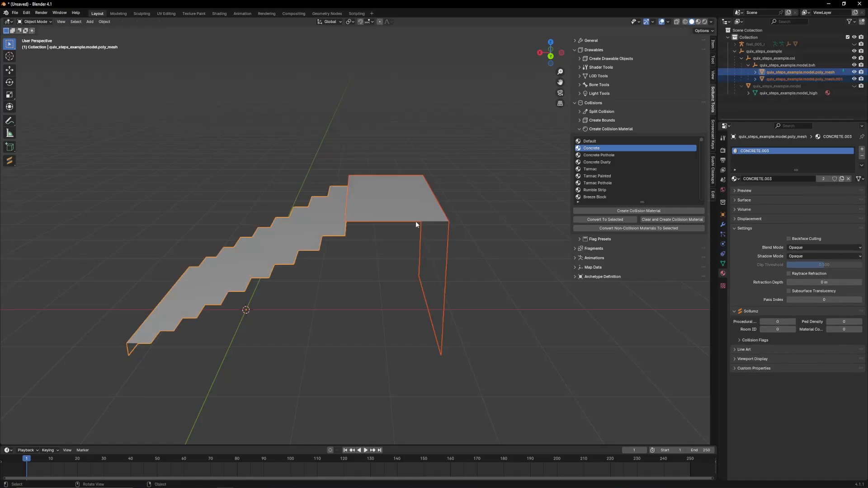
Step: Create a separate Concrete collision material for the landing's poly_mesh.001 and remove the shared CONCRETE.003 from it
left_click(804, 78)
left_click(804, 74)
left_click(805, 78)
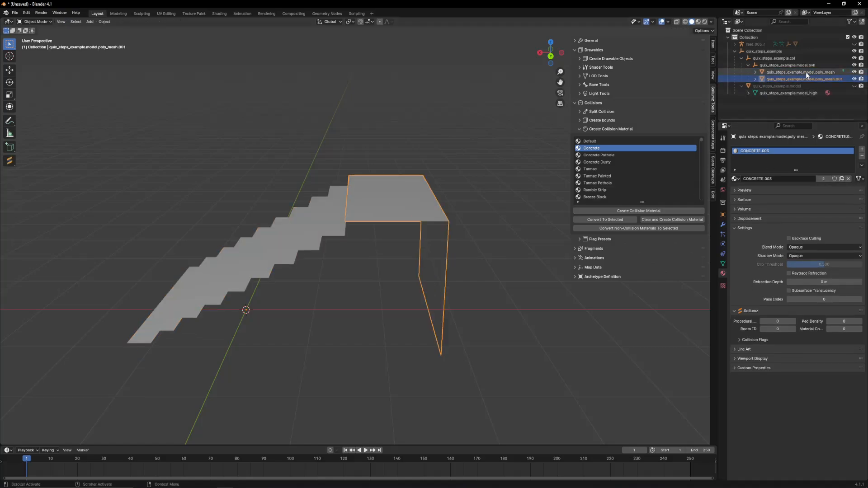
left_click(805, 73)
left_click(407, 217)
middle_click_drag(437, 215, 455, 217)
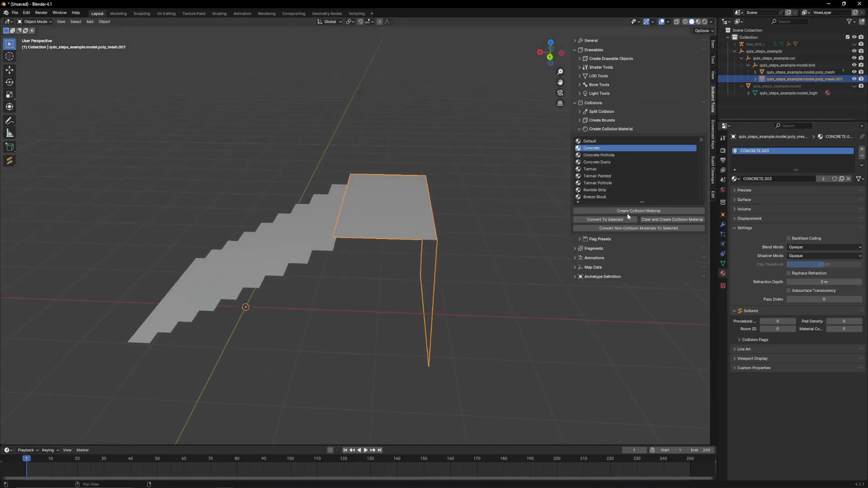
left_click(605, 212)
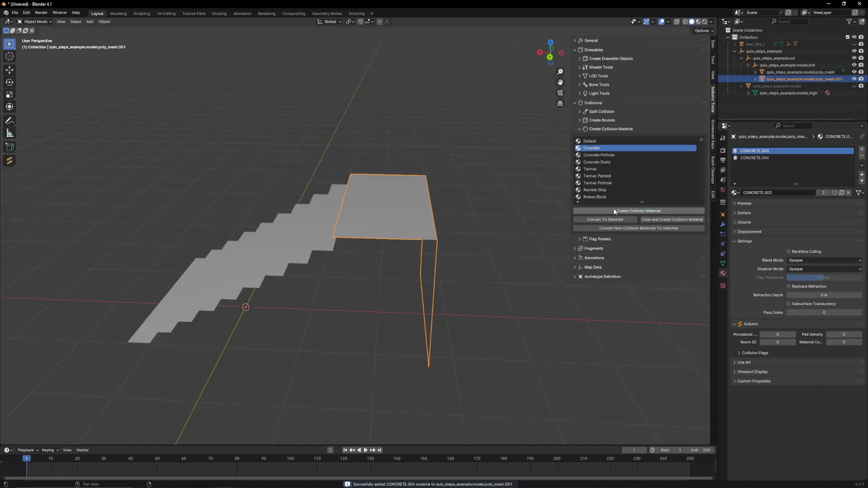
left_click(862, 156)
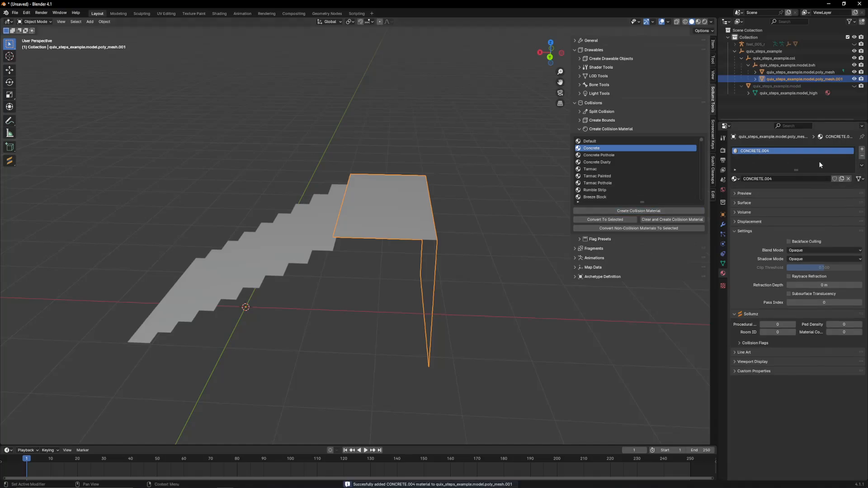
left_click(774, 72)
left_click(776, 79)
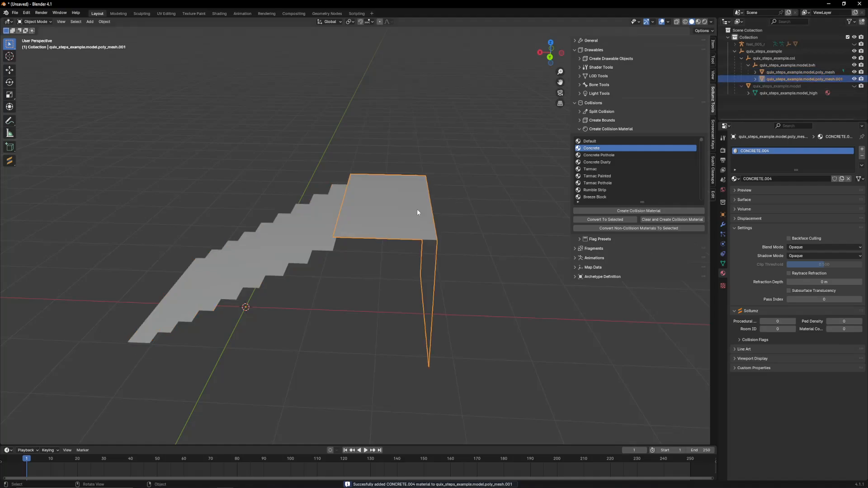
middle_click_drag(392, 216, 426, 227)
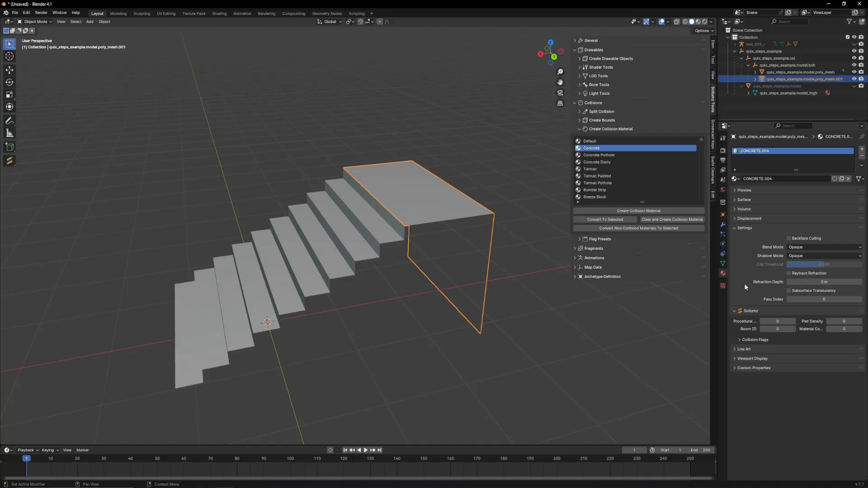
Step: Enable the STAIRS and WALKABLE PATH collision flags on the steps' CONCRETE.003 material
left_click(362, 226)
middle_click_drag(263, 288, 293, 267, "shift")
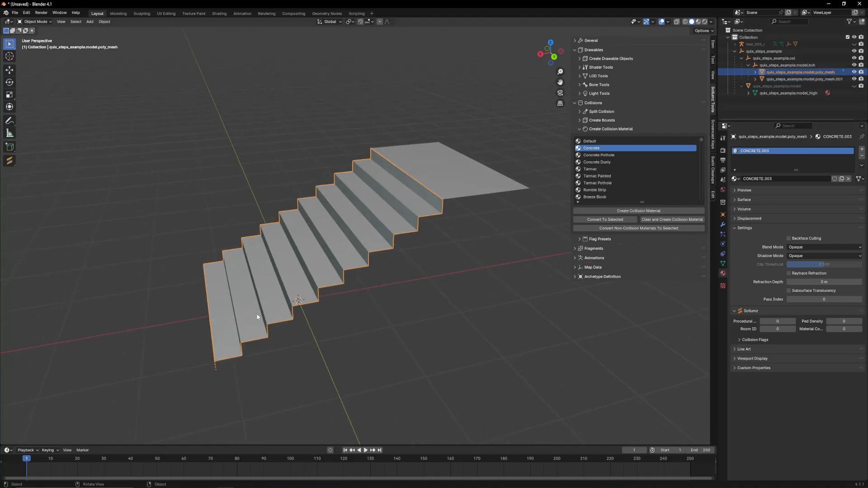
middle_click_drag(256, 313, 206, 291)
middle_click_drag(279, 258, 441, 240)
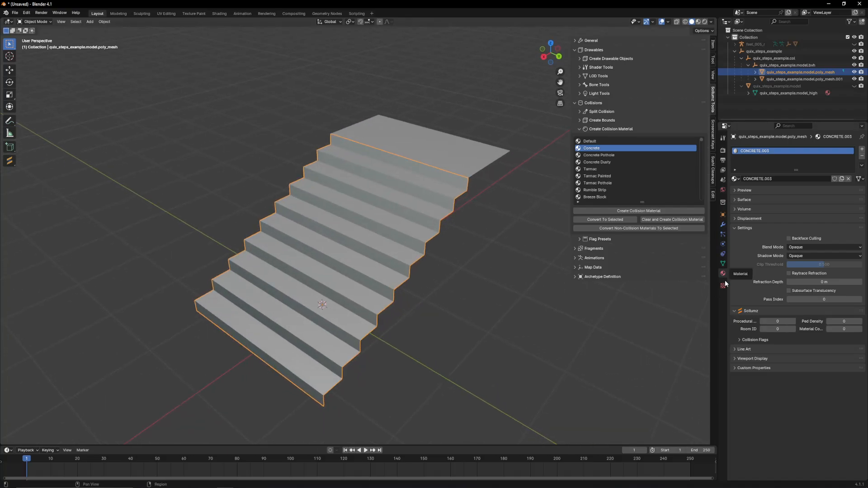
left_click(752, 339)
left_click(735, 359)
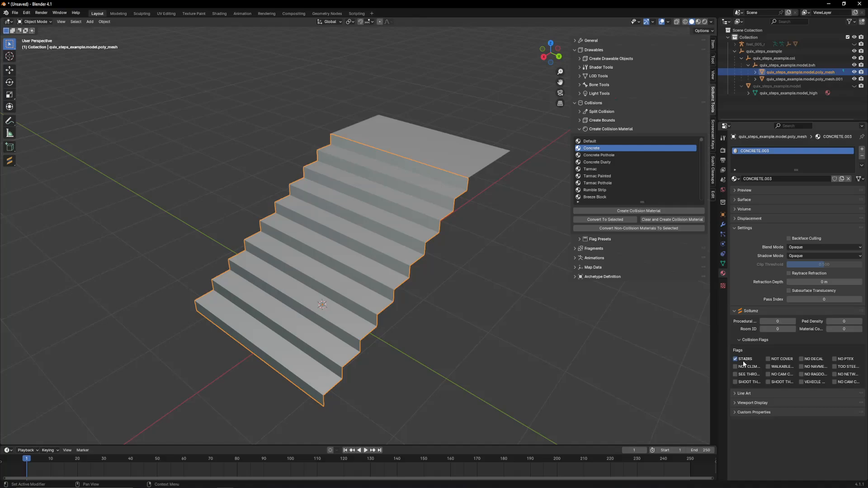
left_click_drag(717, 359, 648, 359)
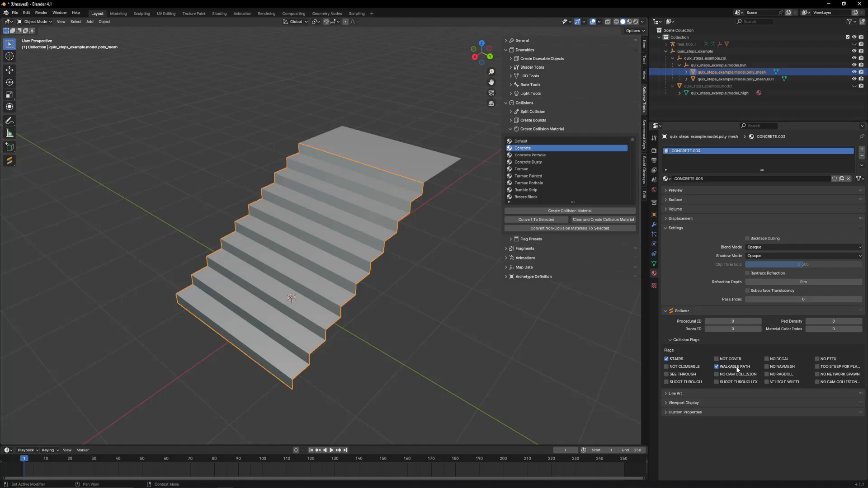
Step: Toggle the WALKABLE PATH collision flag on the separated landing's CONCRETE.004 material
middle_click_drag(396, 258, 452, 268)
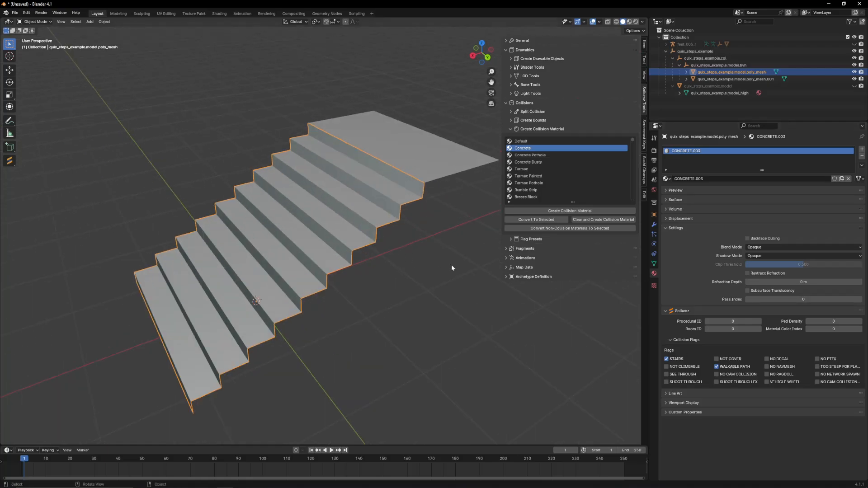
left_click(420, 172)
middle_click_drag(421, 172, 399, 224)
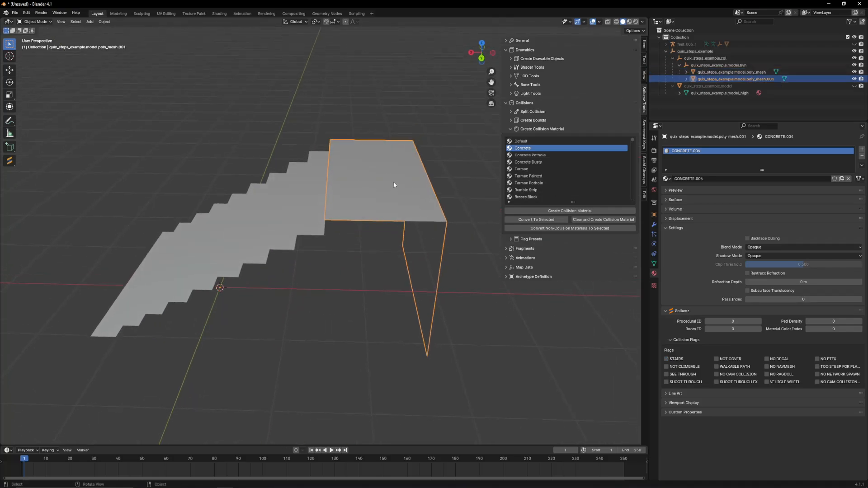
middle_click_drag(381, 189, 362, 196)
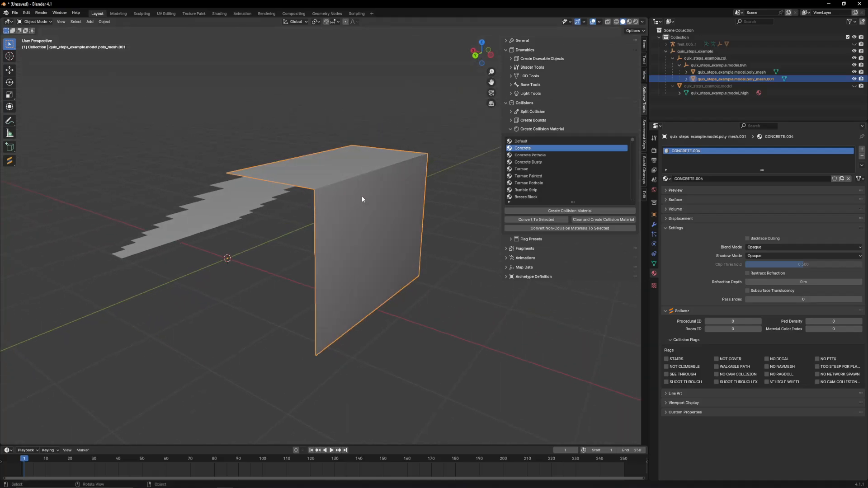
middle_click_drag(379, 246, 351, 172)
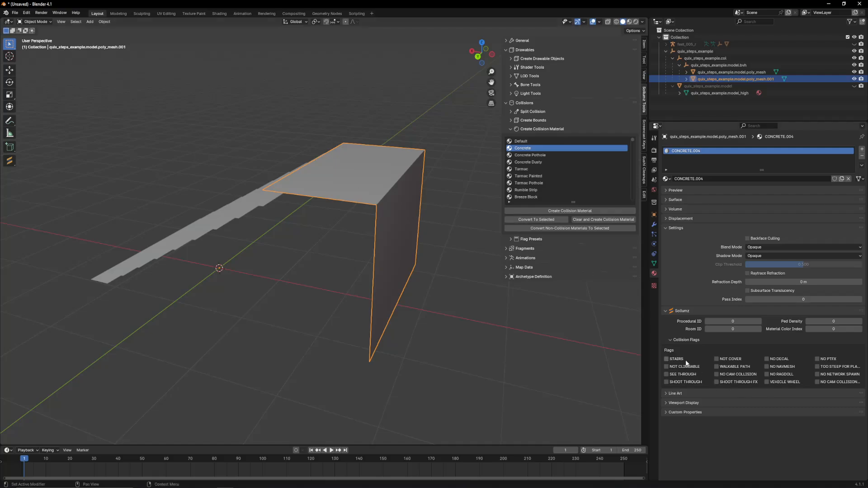
left_click(732, 366)
left_click(717, 366)
Step: Apply the General (Default) flag preset to quix_steps_example.model.bvh
left_click(707, 64)
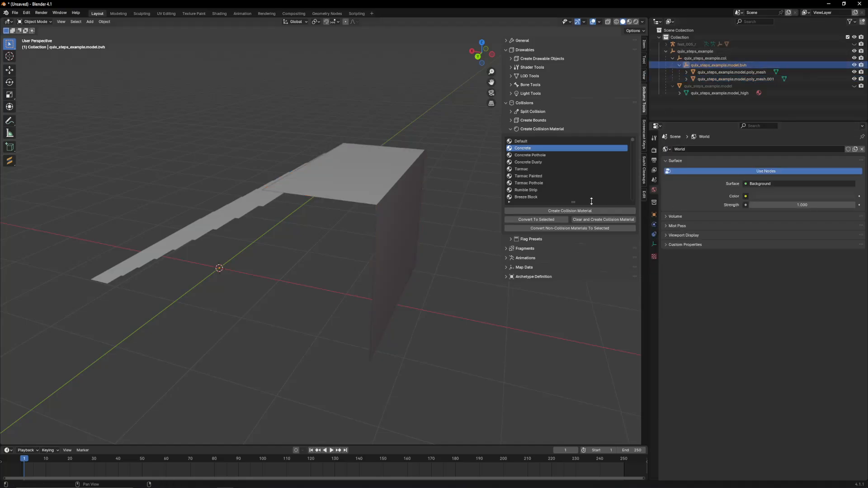
left_click(528, 129)
left_click(527, 120)
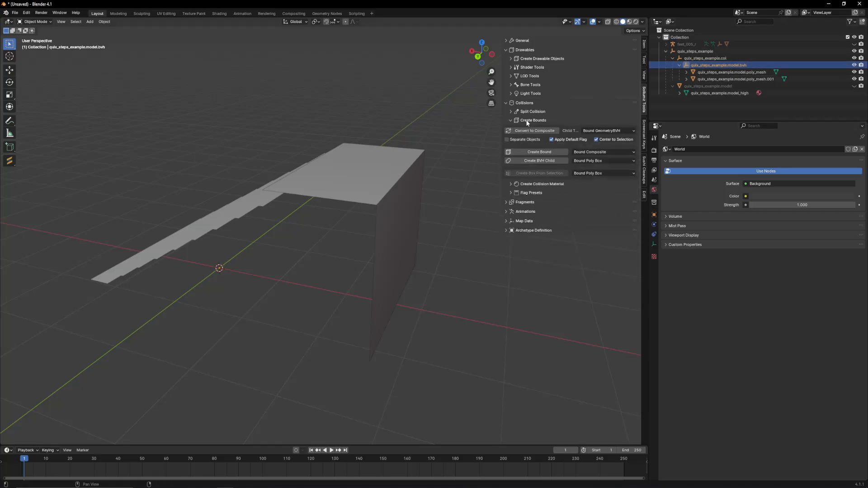
left_click(527, 120)
left_click(527, 135)
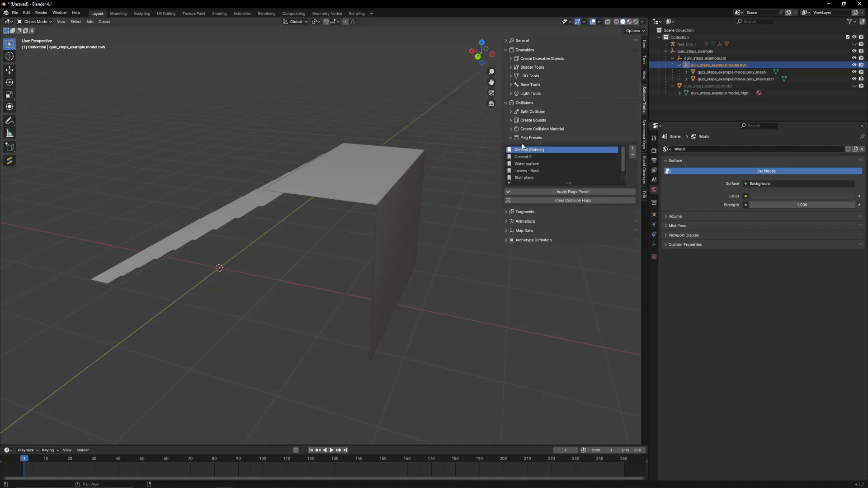
left_click(547, 192)
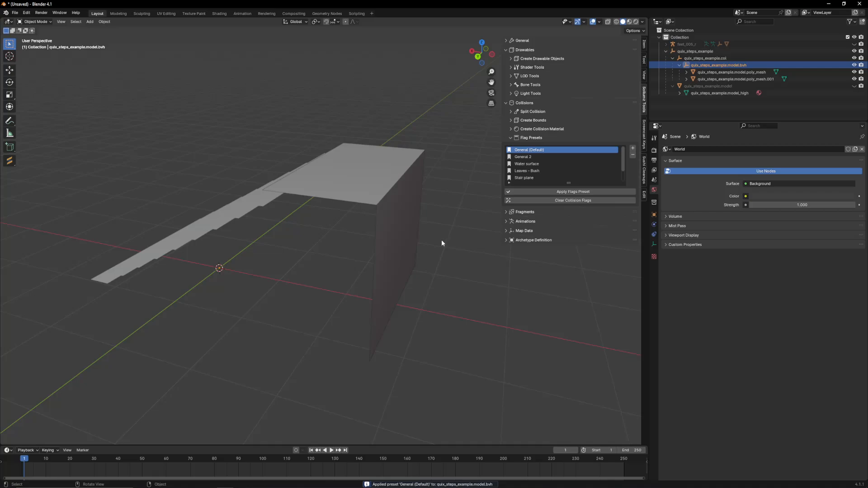
Step: Review the steps' collision flags and inspect the staircase collision from several angles with nothing selected
left_click(356, 201)
left_click(723, 65)
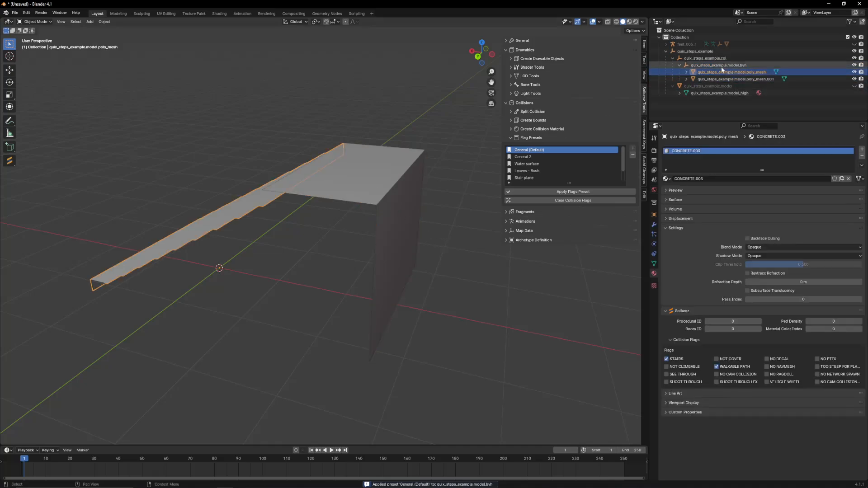
middle_click_drag(355, 199, 335, 165)
scroll(322, 220, "down", 2)
left_click(361, 269)
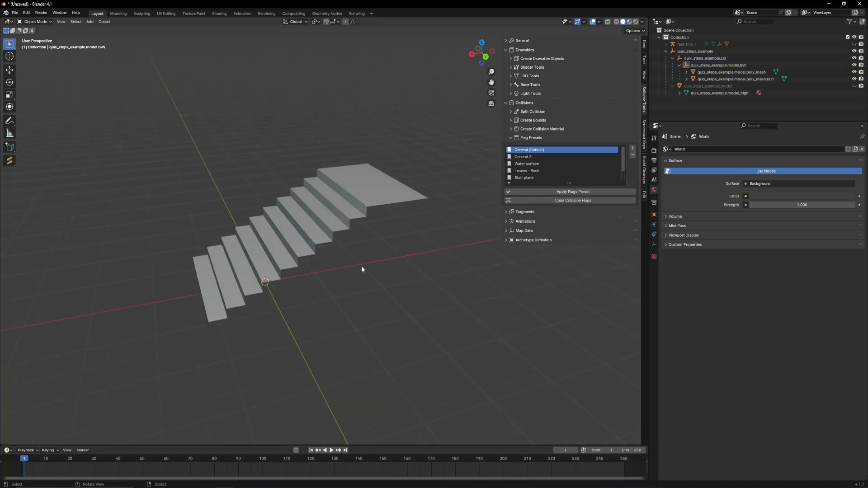
middle_click_drag(443, 205, 437, 227)
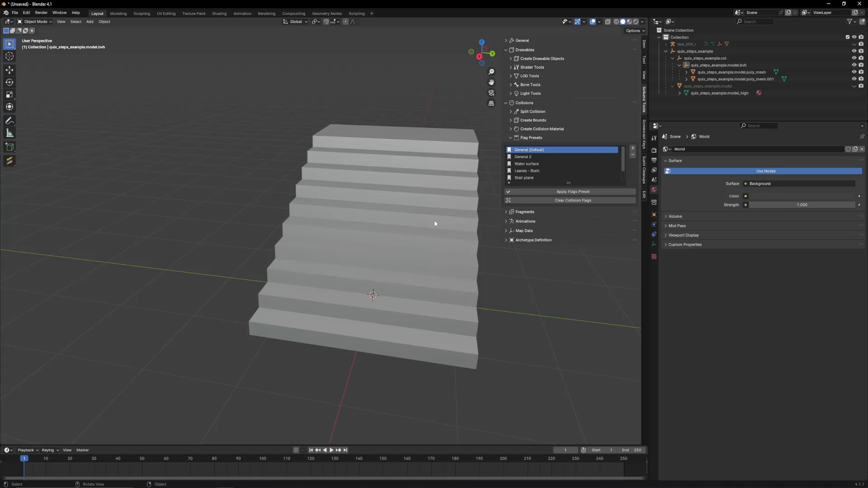
middle_click_drag(422, 231, 376, 245)
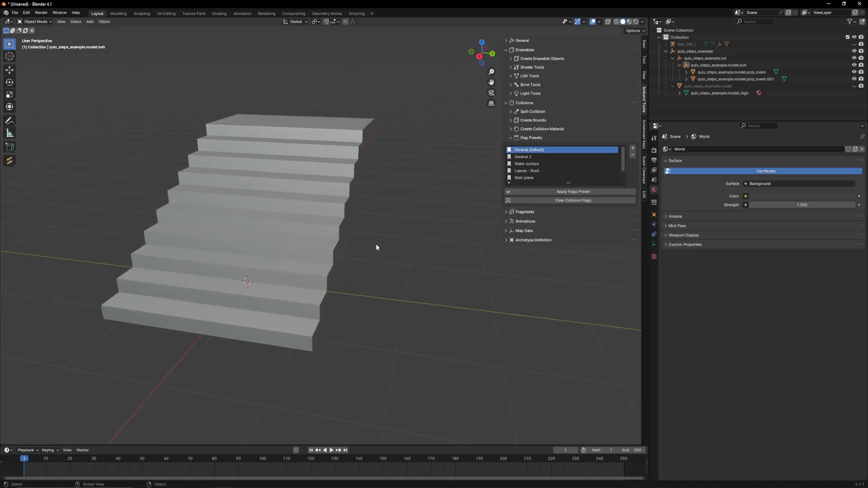
Step: Add a mesh plane and move it along the X axis to the foot of the staircase
key("shift+a")
mouse_move(383, 250)
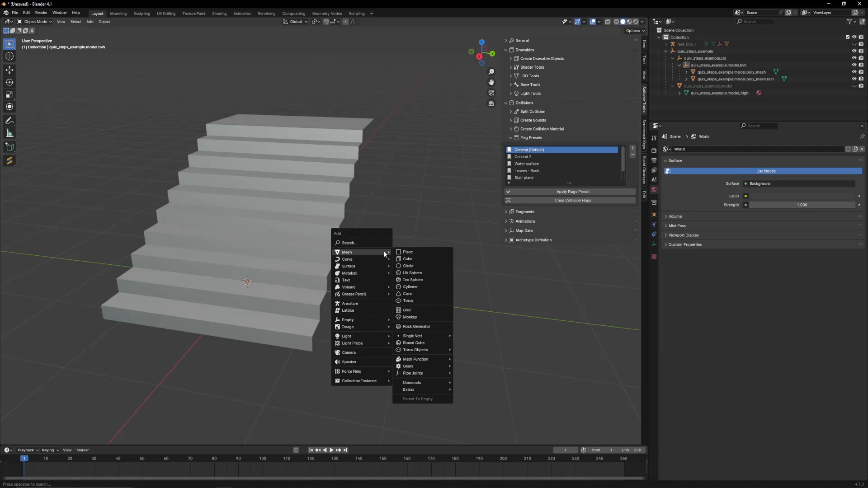
left_click(410, 252)
middle_click_drag(410, 252, 422, 235)
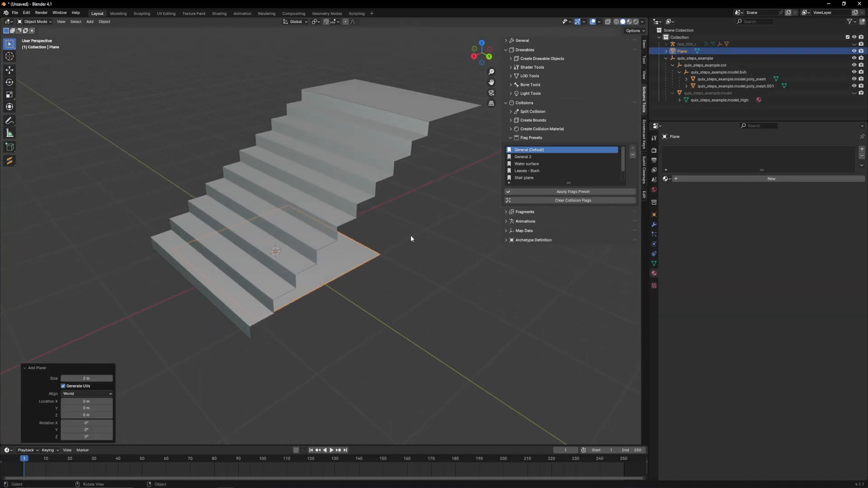
key("g")
key("y")
key("x")
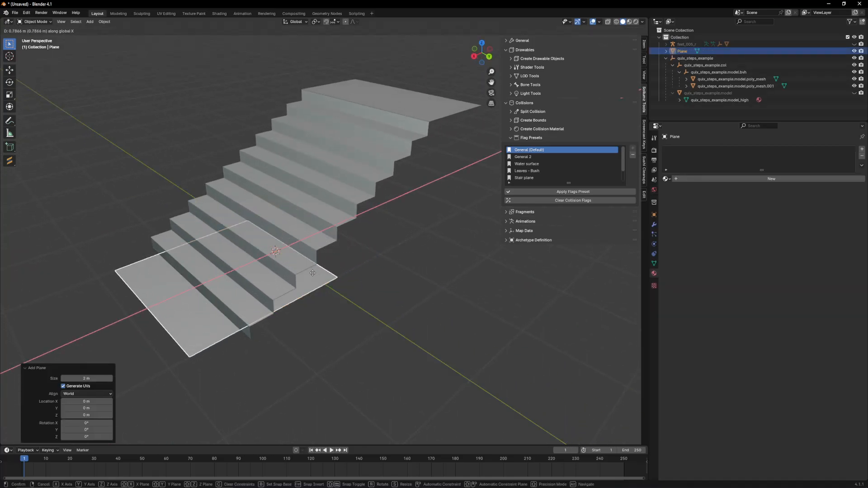
left_click(322, 267)
middle_click_drag(322, 267, 358, 246)
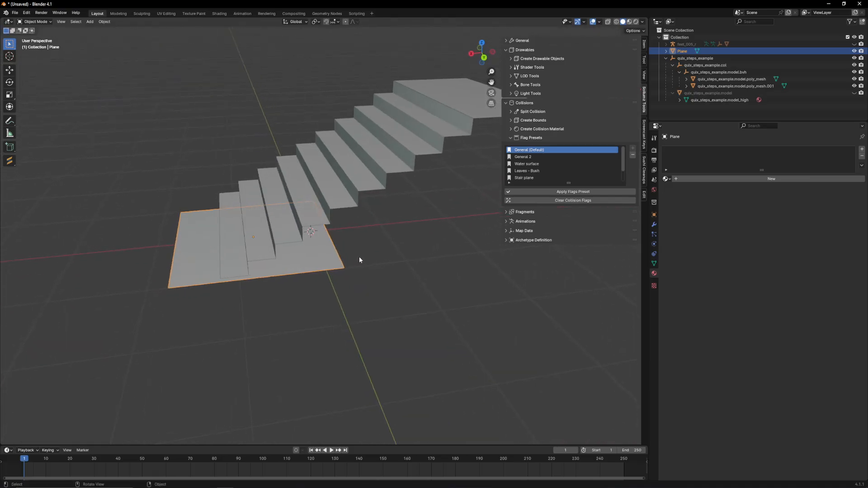
middle_click_drag(380, 121, 330, 208)
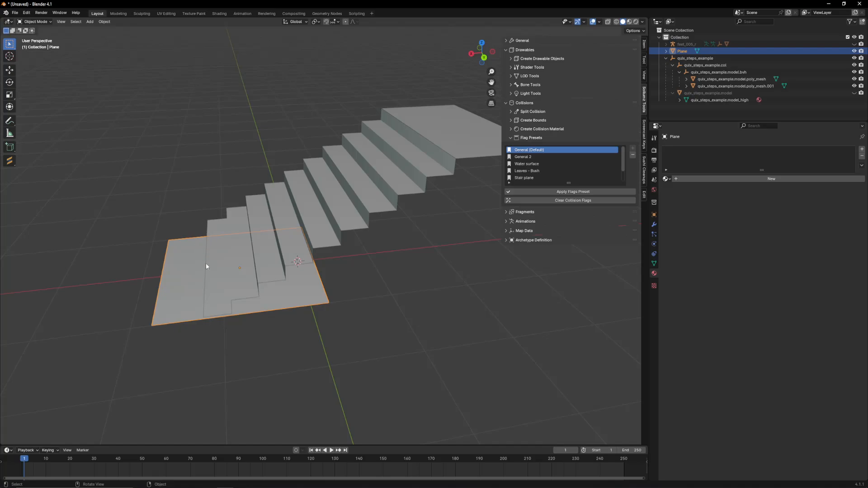
Step: Turn on snapping and set the snap target to Vertex
right_click(199, 220)
middle_click_drag(361, 227, 357, 223)
left_click(326, 23)
left_click(335, 22)
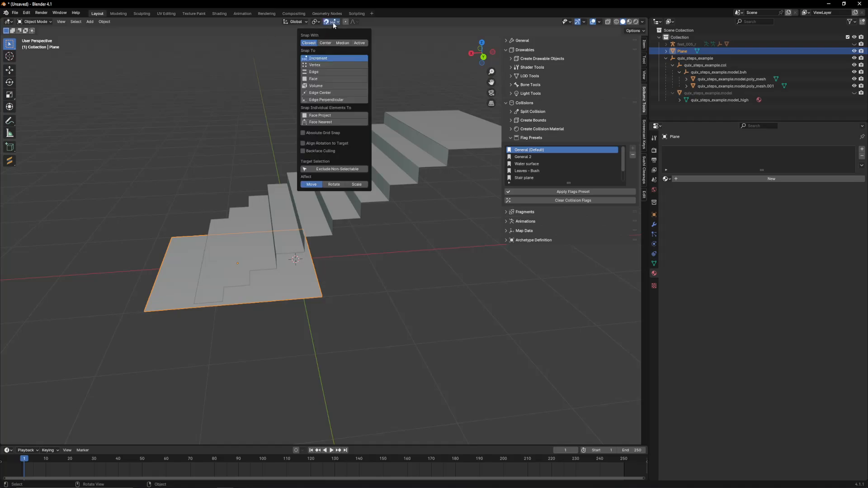
left_click(314, 65)
Step: Move the plane's stair-side vertices up, snapping them to the landing's front corner at the top of the steps
key("Tab")
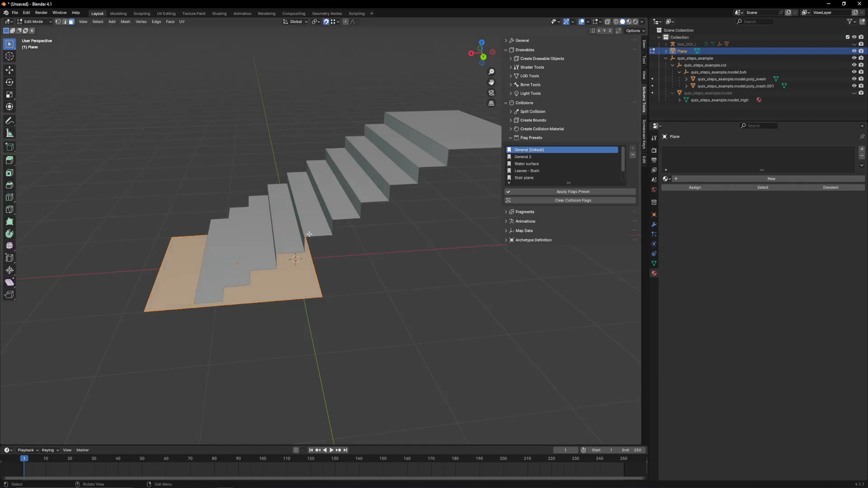
key("alt+z")
left_click_drag(295, 219, 364, 345)
key("1")
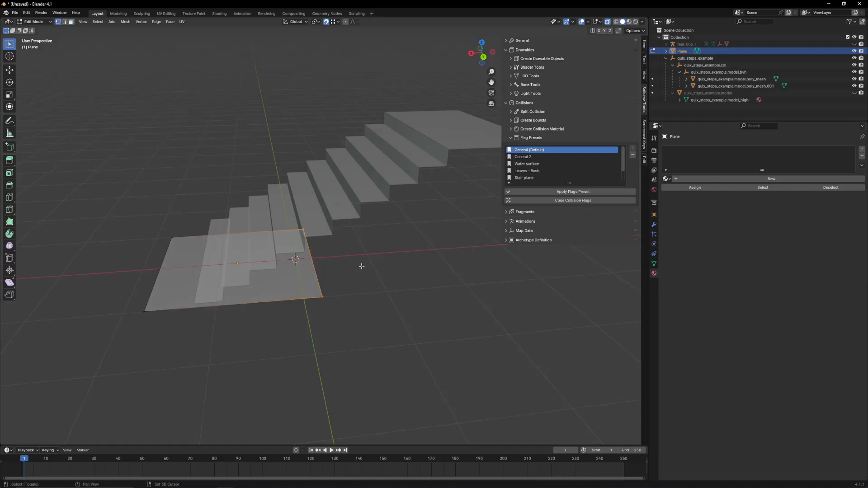
middle_click_drag(400, 226, 342, 272, "shift")
key("g")
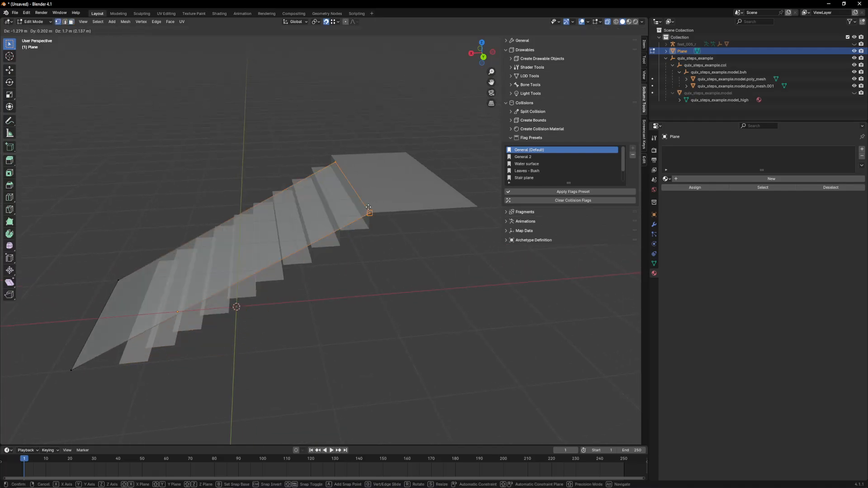
left_click(369, 211)
Step: Snap the plane's other upper vertex to the landing's opposite front corner and inspect the upper corner fit
middle_click_drag(368, 211, 433, 225)
key("g")
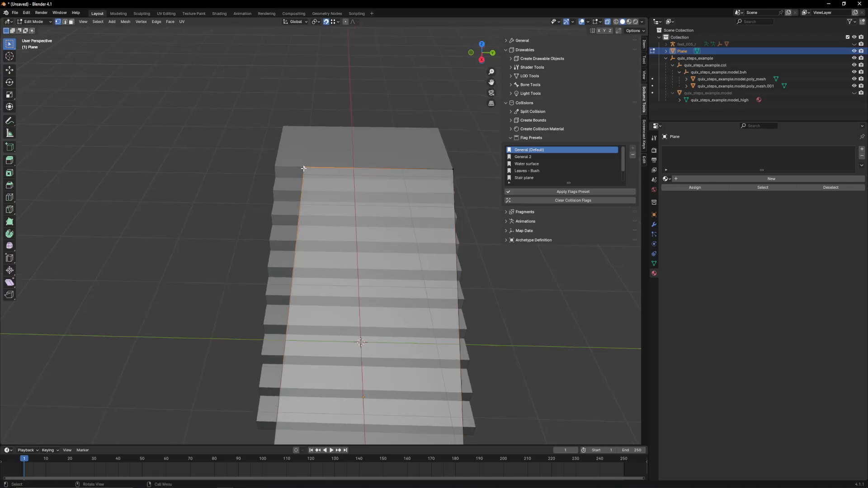
left_click(422, 204)
left_click(451, 172)
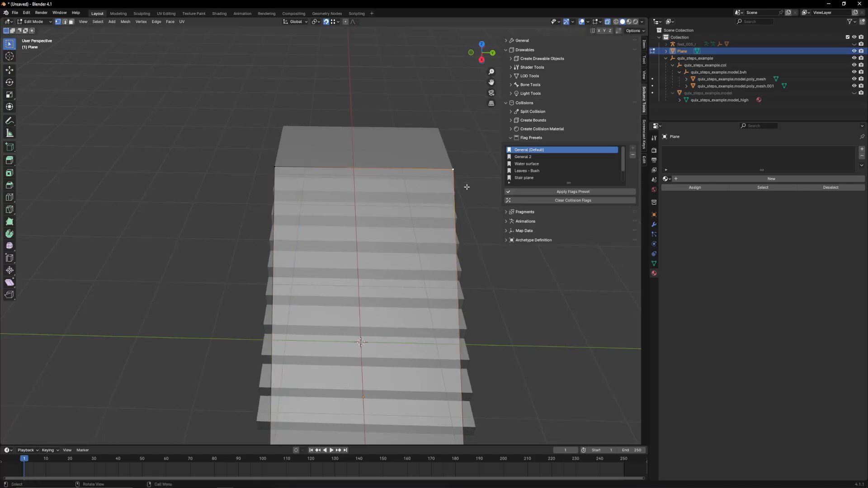
key("KP_Decimal")
middle_click_drag(491, 219, 379, 210)
scroll(367, 217, "down", 14)
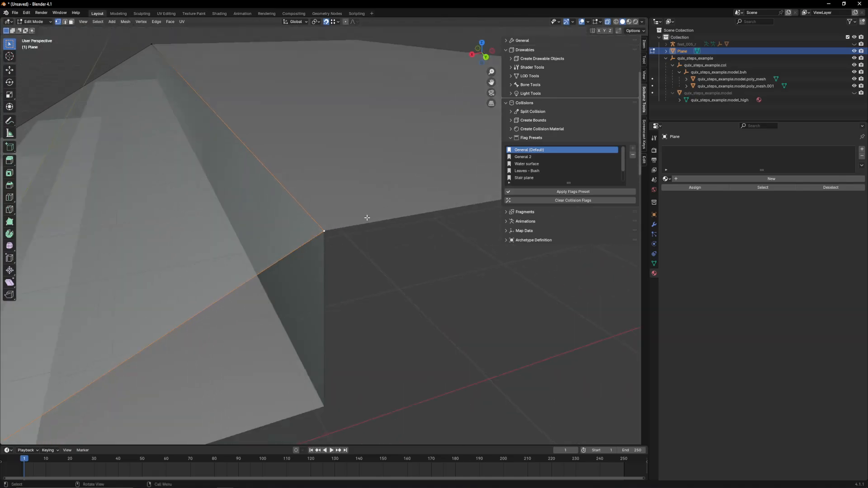
Step: Snap the plane's two lower vertices to the front corners of the bottom step and leave mesh editing
middle_click_drag(226, 294, 414, 176, "shift")
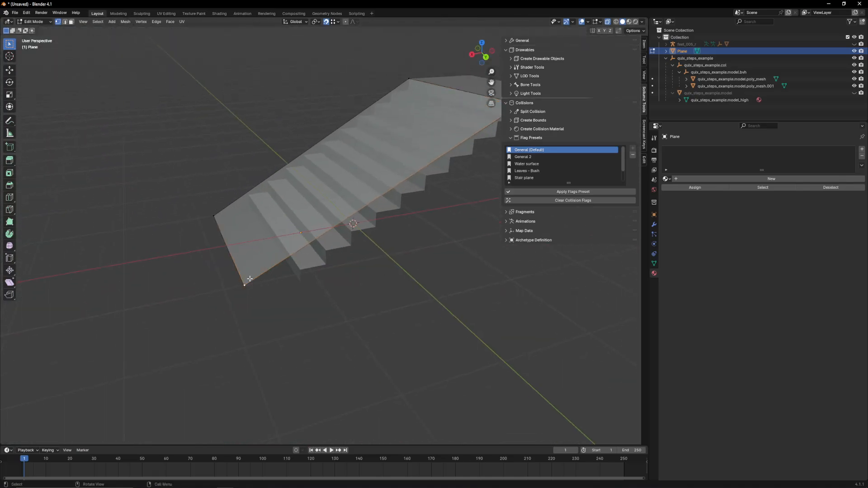
left_click_drag(192, 201, 269, 310)
middle_click_drag(301, 271, 367, 278)
key("g")
left_click(301, 272)
left_click(190, 313)
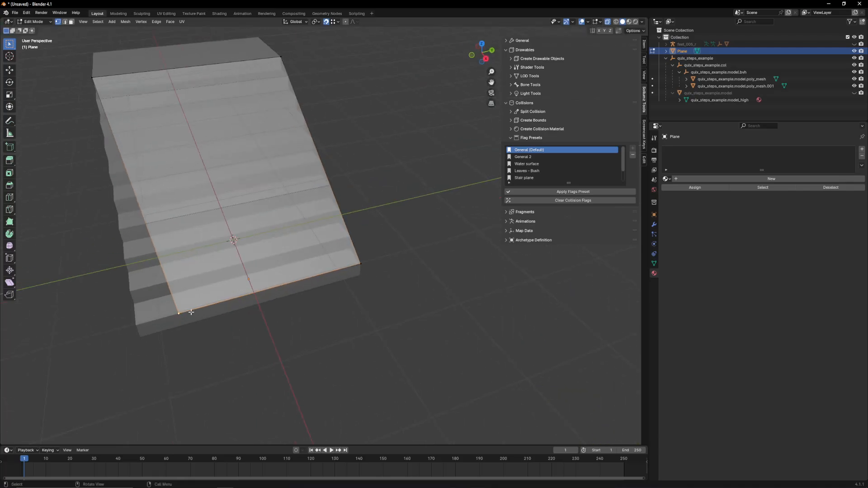
key("g")
left_click(137, 324)
middle_click_drag(176, 325, 336, 239, "shift")
key("Tab")
left_click(366, 270)
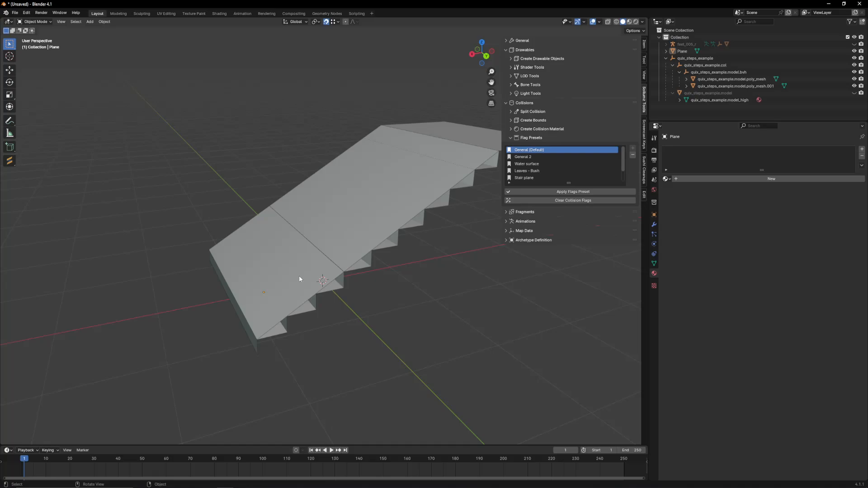
Step: Reopen the sloped plane for mesh editing and turn off backface culling in the viewport shading options
left_click(241, 282)
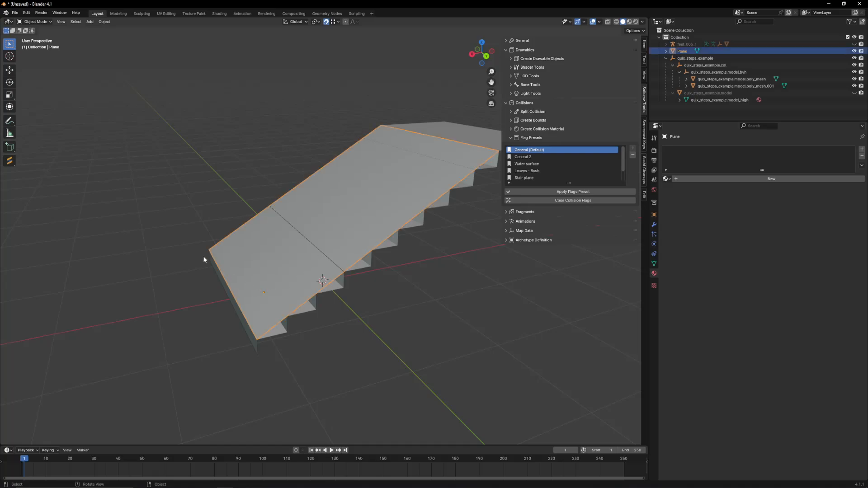
key("Tab")
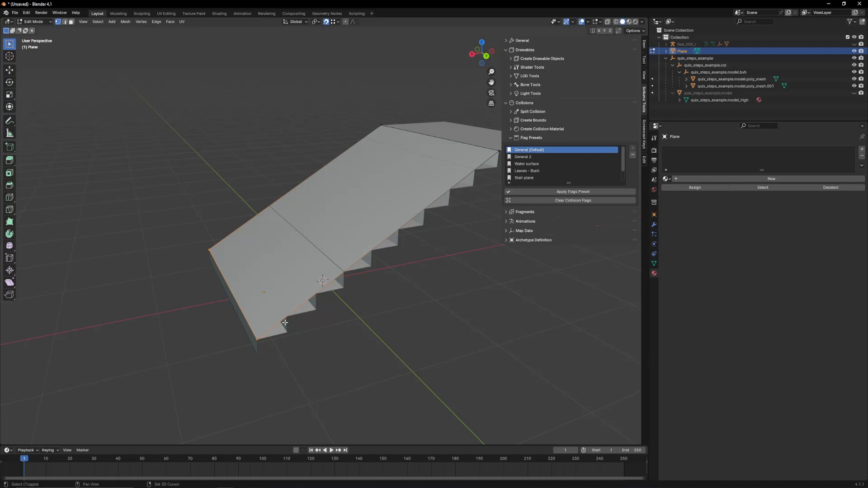
middle_click_drag(285, 322, 413, 215)
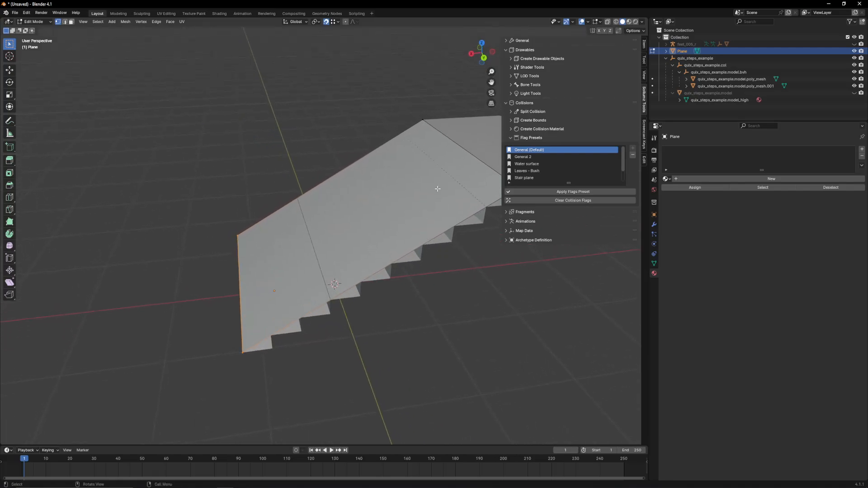
mouse_move(438, 189)
middle_mouse_down()
mouse_move(302, 295)
mouse_move(232, 321)
mouse_move(319, 306)
mouse_move(348, 316)
middle_mouse_up()
left_click(642, 22)
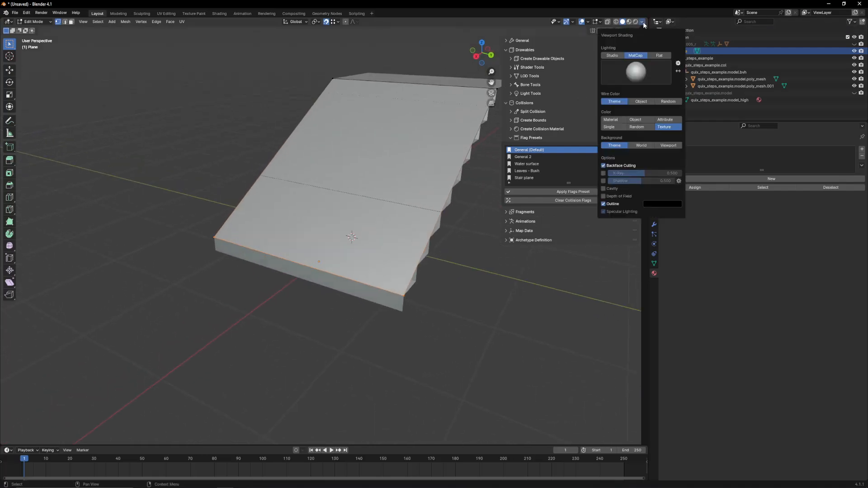
left_click(643, 23)
left_click(643, 23)
left_click(606, 166)
mouse_move(480, 205)
middle_mouse_down()
mouse_move(282, 212)
mouse_move(346, 210)
middle_mouse_up()
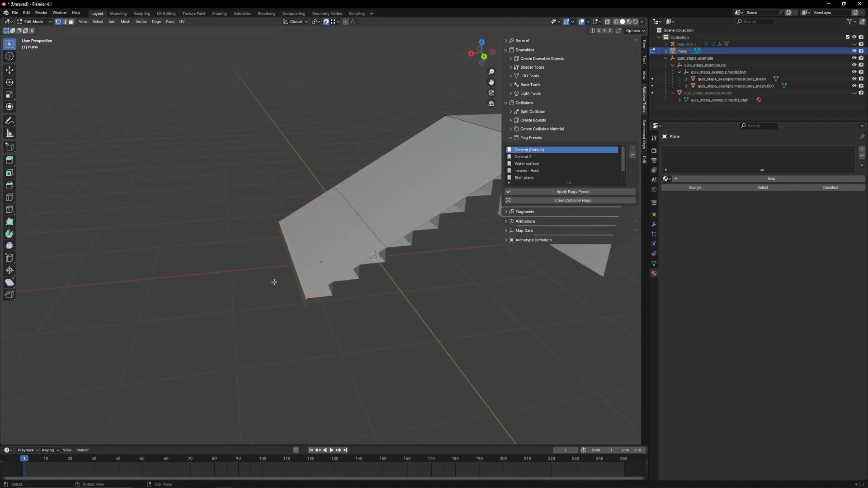
Step: Move the plane's lower edge down, snapping it to the base corner of the bottom step
key("g")
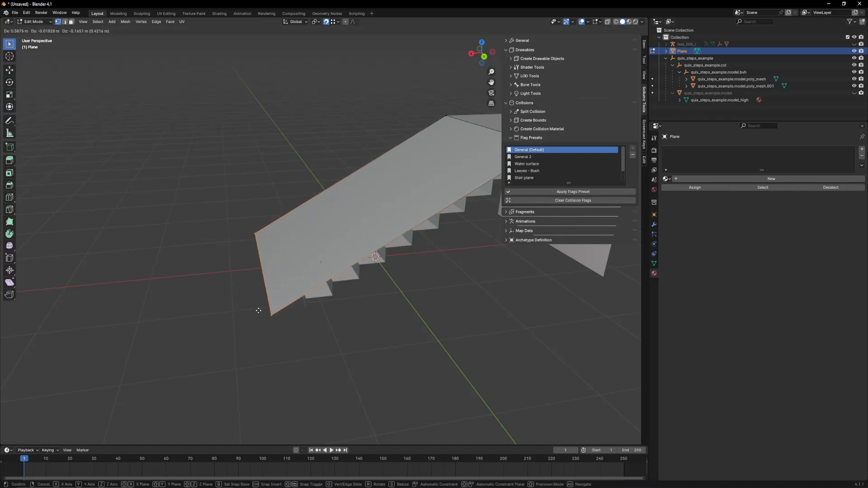
left_click(258, 309)
key("g")
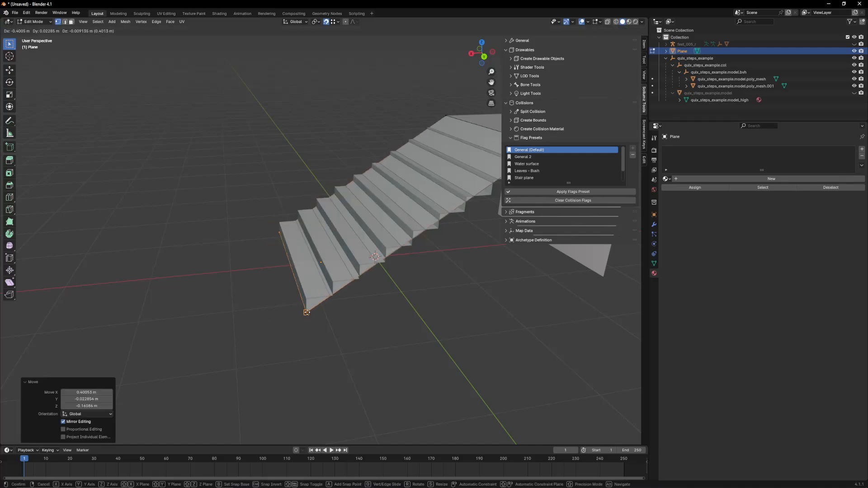
left_click(306, 313)
Step: Extend the plane's lower edge about 0.29 m along X, beyond the bottom step
key("g")
key("x")
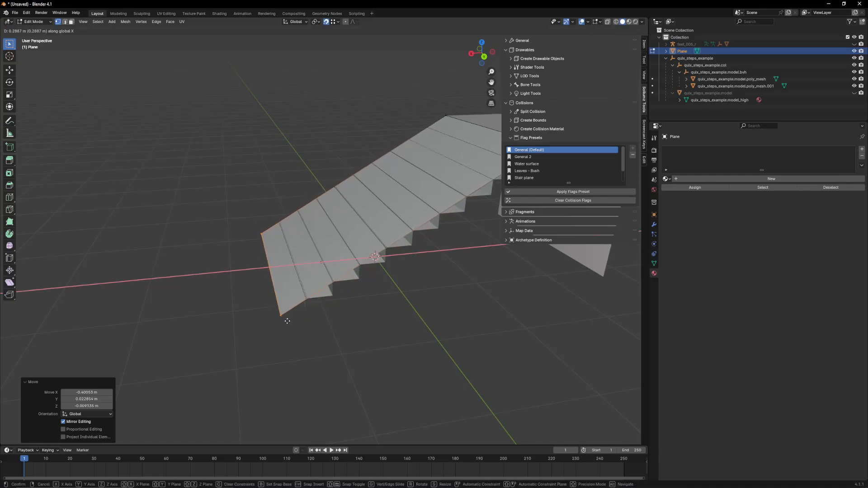
left_click(287, 321)
middle_click_drag(402, 187, 347, 245, "shift")
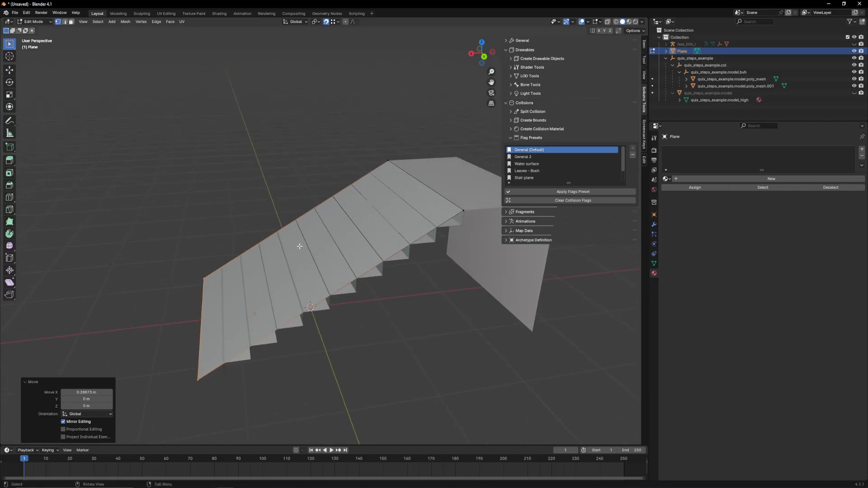
middle_click_drag(251, 270, 391, 261)
Step: Apply all transforms to the plane in Object Mode and open the Create Bounds options
key("Tab")
key("ctrl+a")
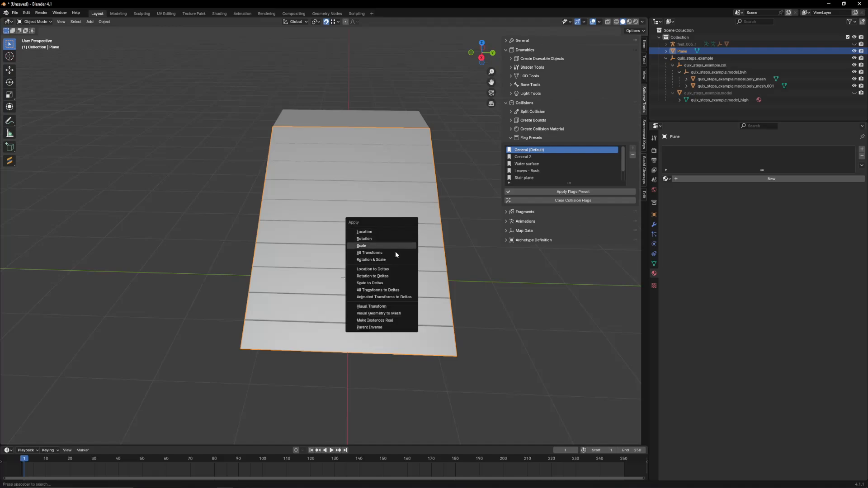
left_click(393, 252)
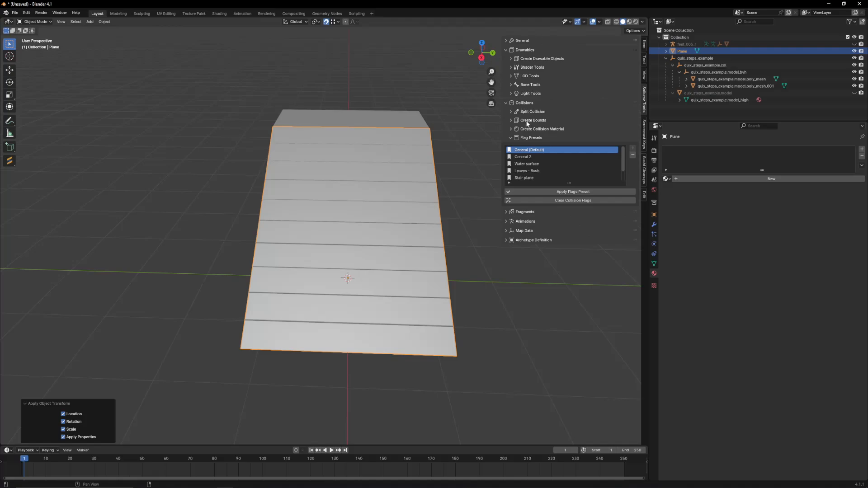
left_click(524, 51)
left_click(526, 76)
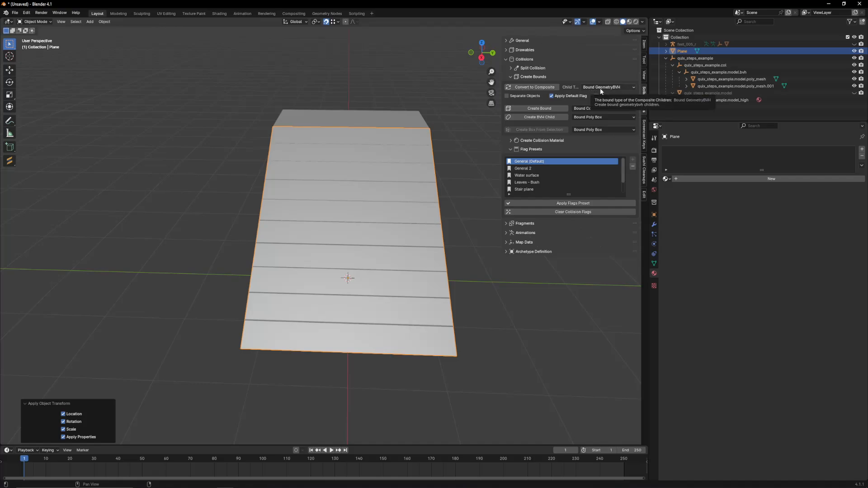
Step: Try converting the plane to a composite with Bound GeometryBVH children, and undo the conversion
left_click(527, 89)
left_click(665, 51)
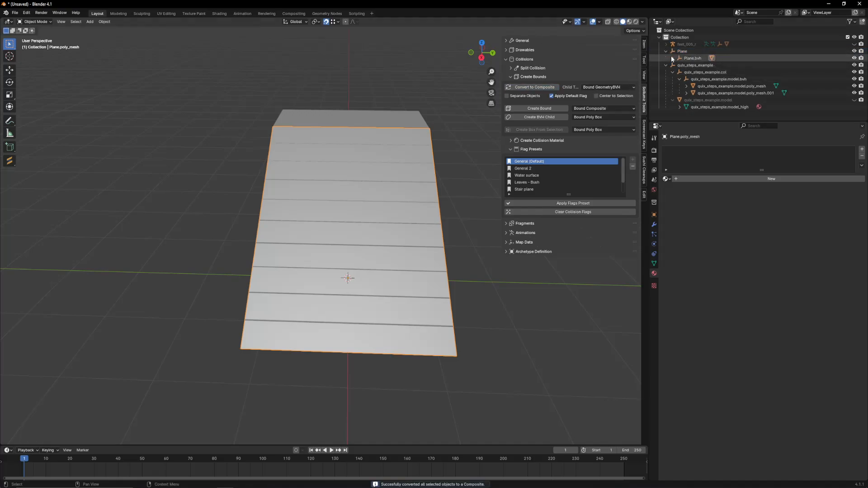
left_click(673, 57)
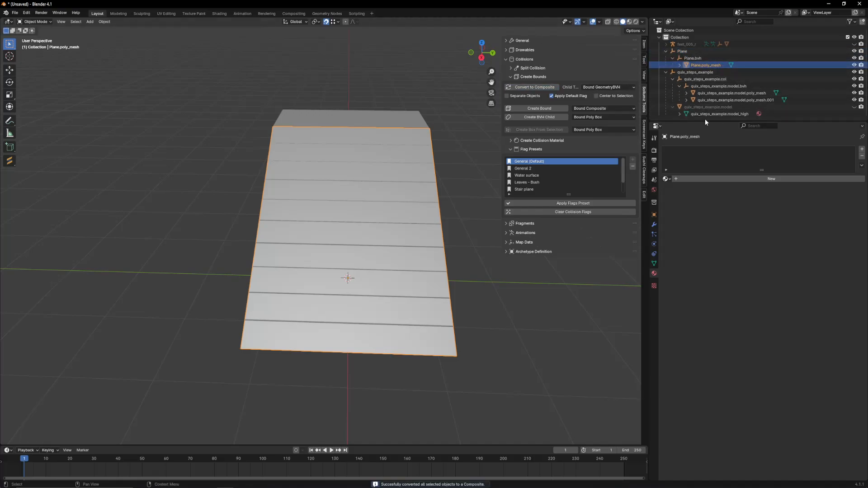
key("ctrl+z")
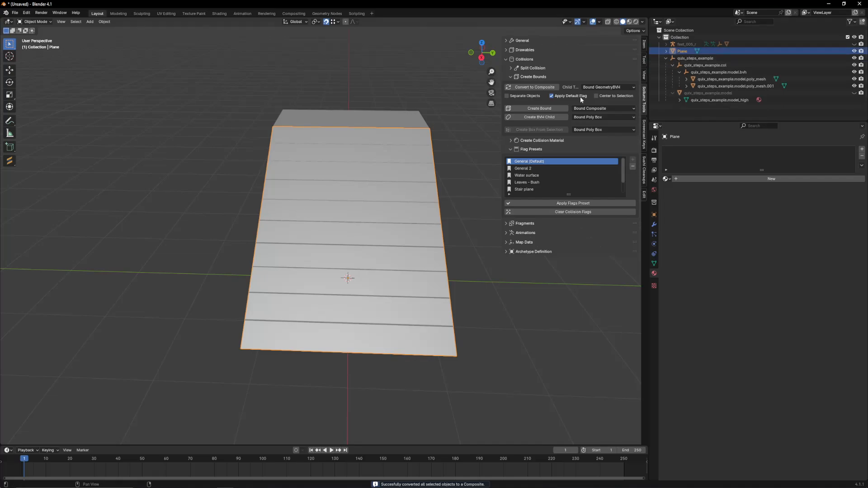
Step: Rename the plane as stairs_plane
left_click(666, 51)
left_click(666, 51)
double_click(682, 51)
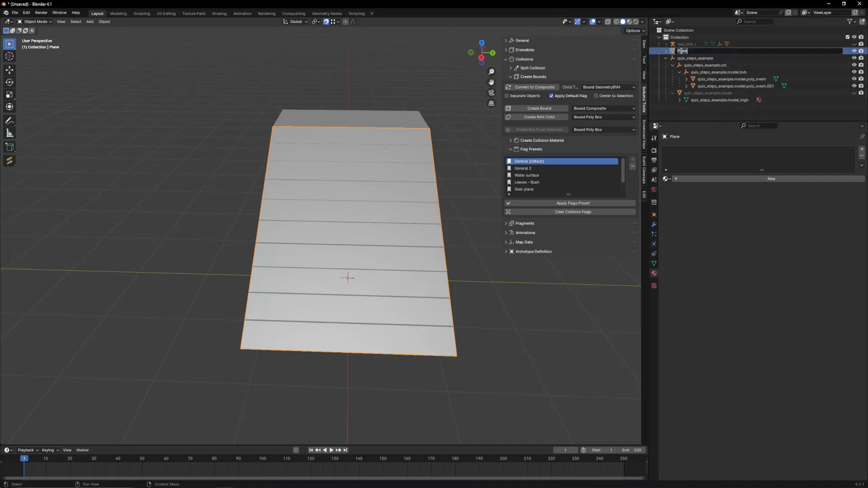
type("stairs_plane")
key("Return")
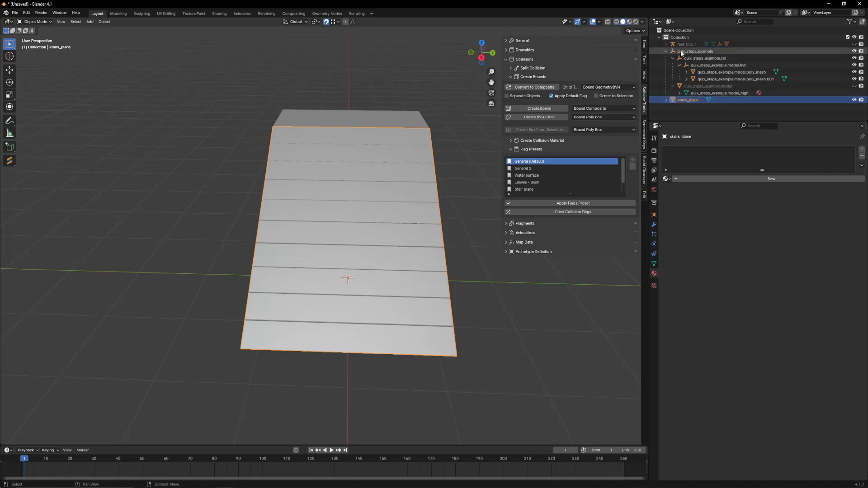
Step: Convert stairs_plane to a composite with Bound GeometryBVH children and expand its hierarchy
left_click(528, 87)
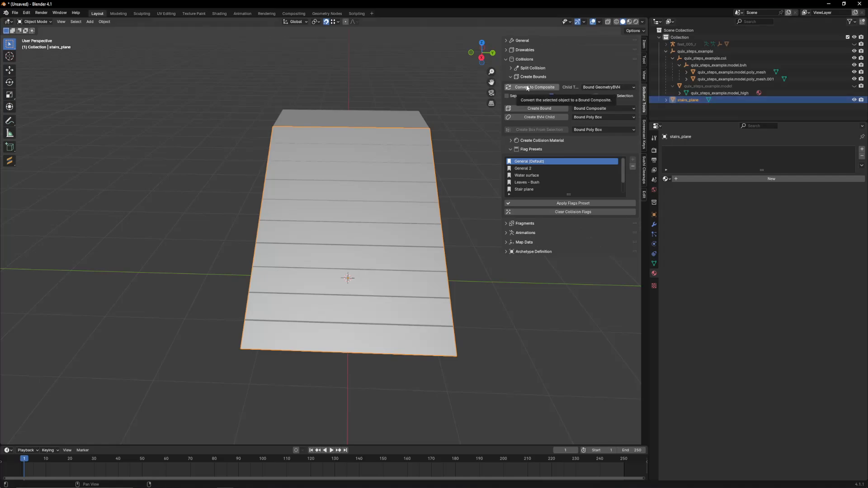
left_click(527, 88)
left_click(665, 99)
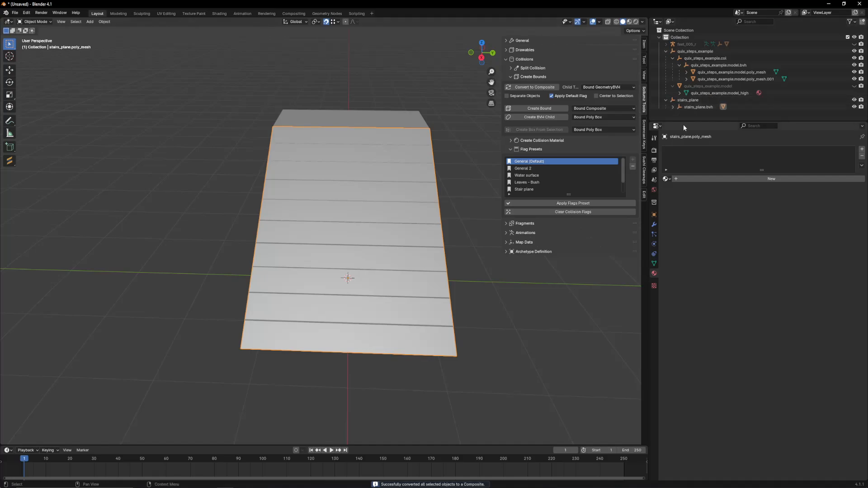
left_click_drag(684, 121, 684, 149)
left_click(673, 107)
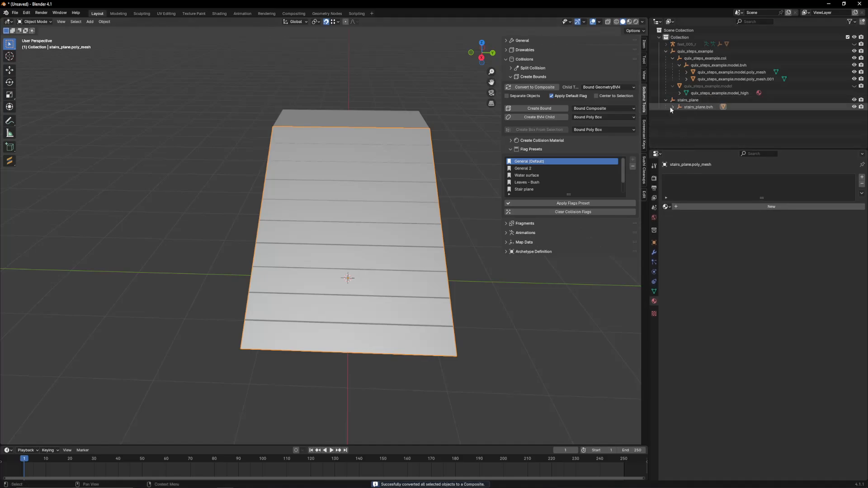
Step: Move stairs_plane.bvh together with its poly mesh out of the stairs_plane composite and parent it under quix_steps_example.col
left_click(679, 100)
left_click(655, 242)
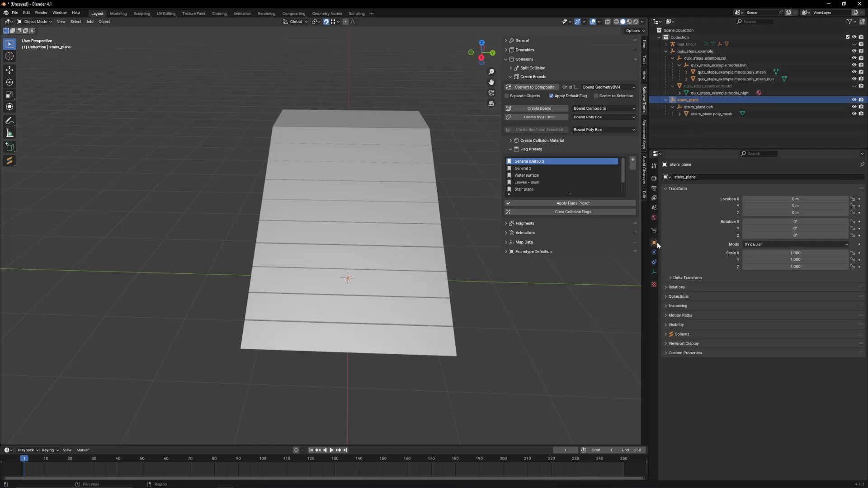
left_click(685, 335)
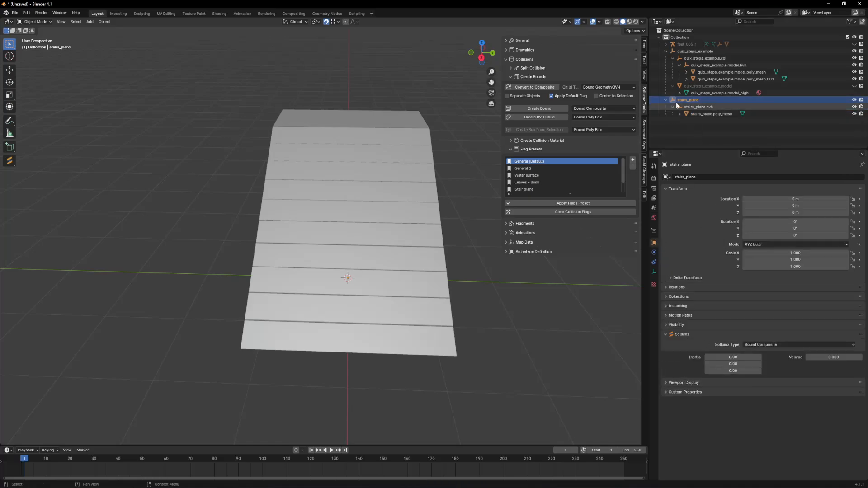
left_click(700, 114)
left_click(697, 107)
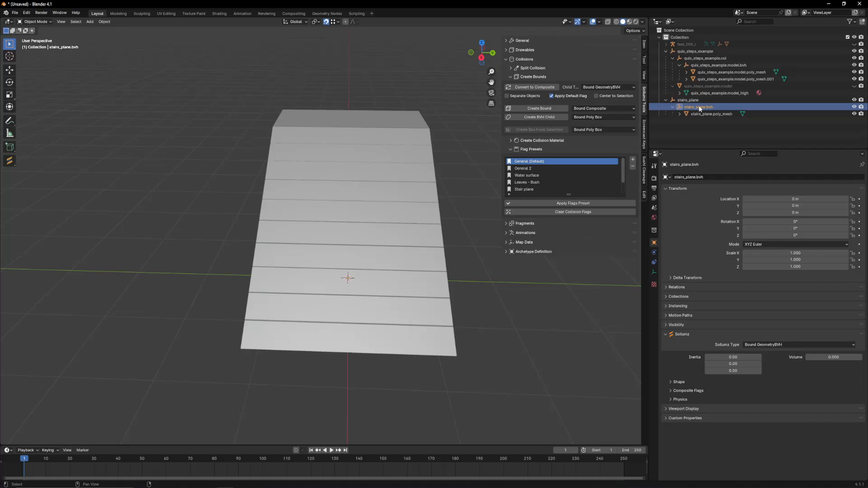
left_click_drag(702, 109, 715, 60)
left_click_drag(721, 115, 719, 57)
Step: Delete the leftover stairs_plane composite and collapse both BVH branches under quix_steps_example.col
right_click(685, 115)
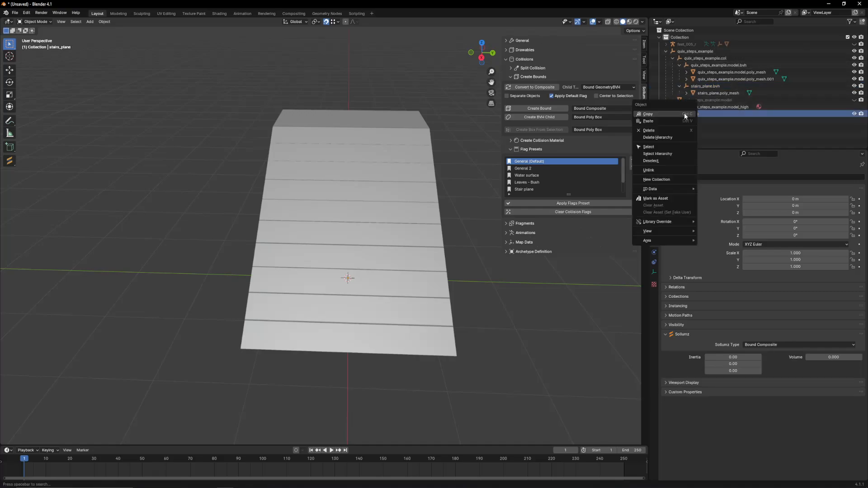
left_click(667, 140)
left_click(713, 65)
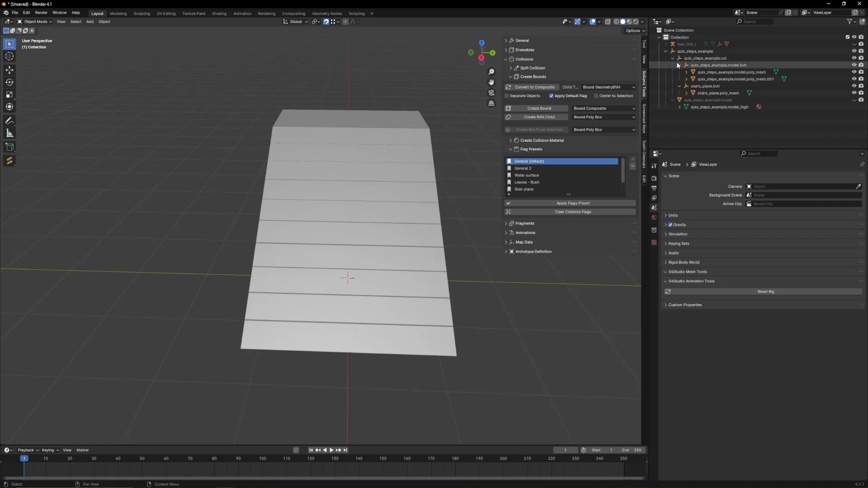
left_click(679, 65)
left_click(679, 72)
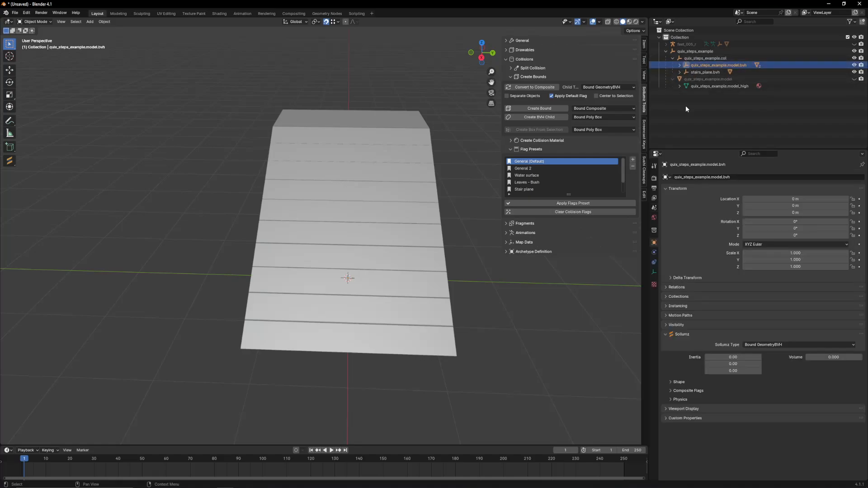
left_click(685, 105)
Step: Apply the Stair plane flag preset to stairs_plane.bvh
middle_click_drag(385, 154, 482, 108)
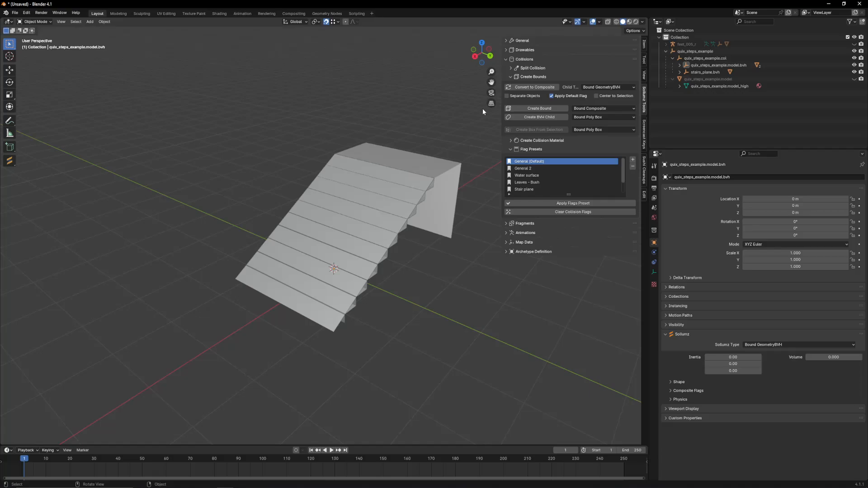
left_click(703, 70)
left_click(702, 66)
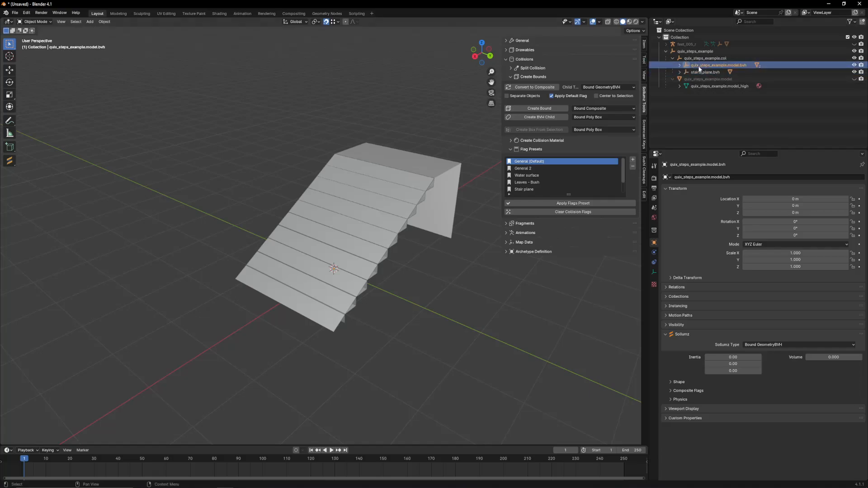
left_click(697, 72)
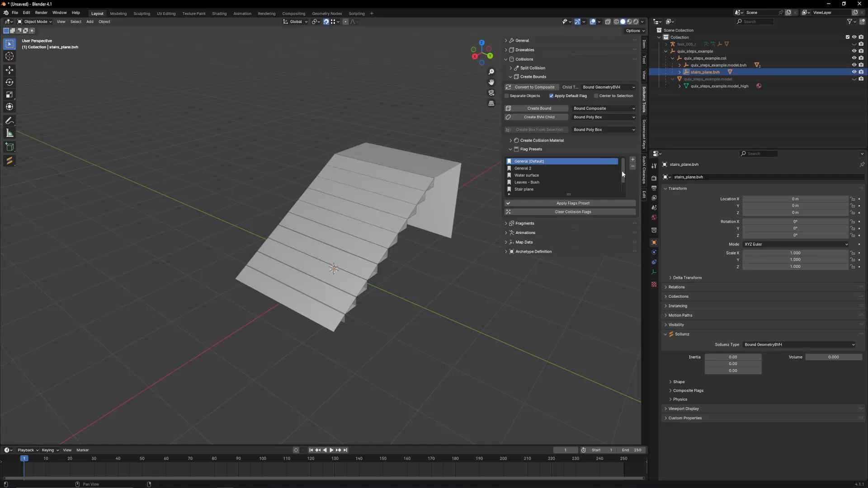
scroll(622, 174, "down", 1)
left_click(528, 183)
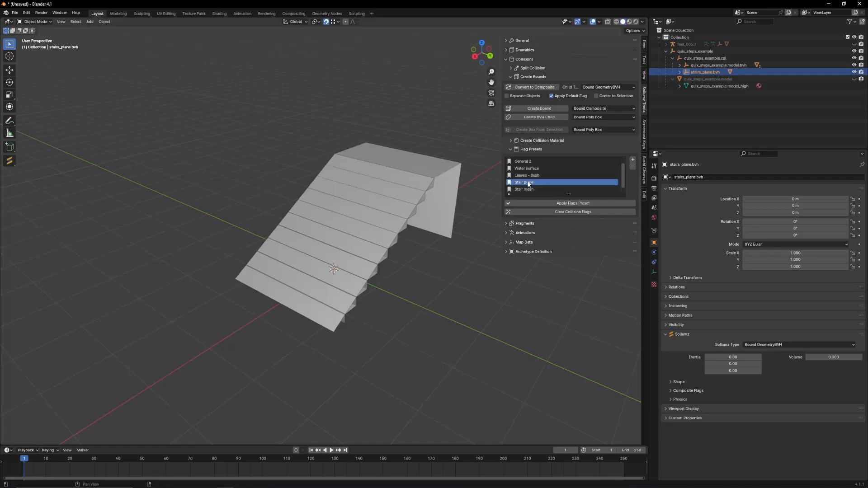
left_click(533, 204)
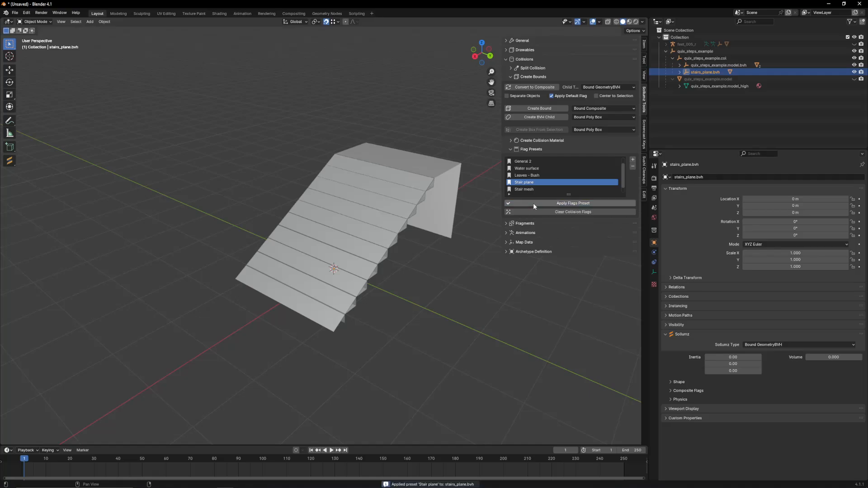
Step: Review the type and include composite flags of stairs_plane.bvh
left_click(681, 390)
scroll(684, 380, "down", 3)
scroll(683, 380, "down", 2)
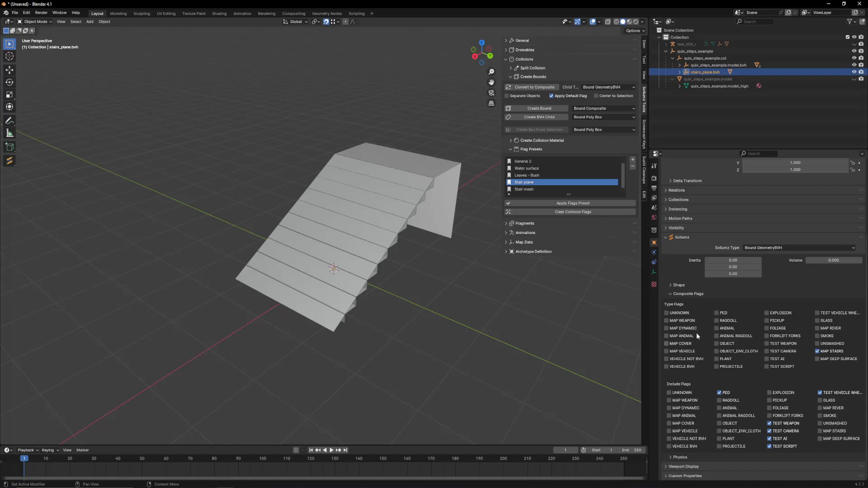
left_click(678, 294)
scroll(459, 269, "up", 3)
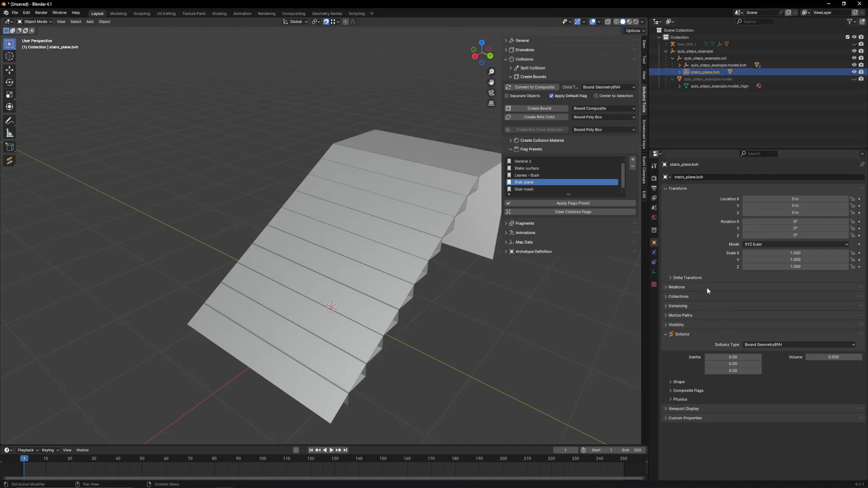
Step: Assign the existing CONCRETE.004 collision material to stairs_plane.poly_mesh
left_click(680, 72)
left_click(712, 79)
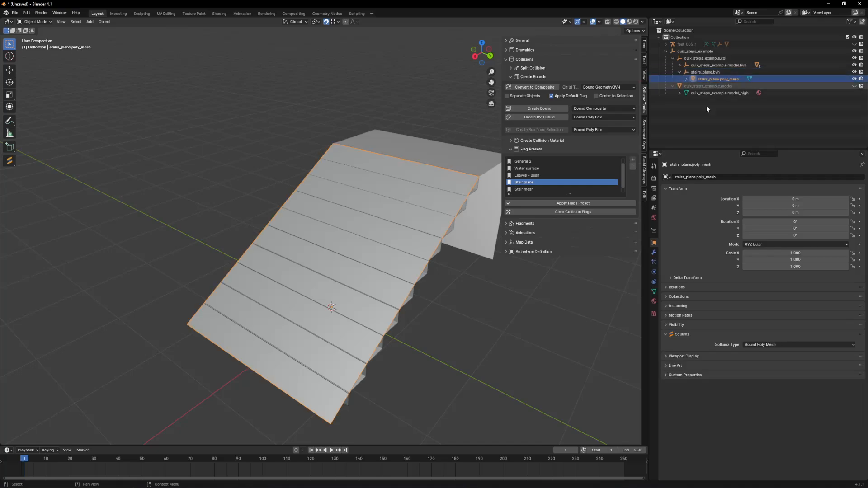
left_click(654, 302)
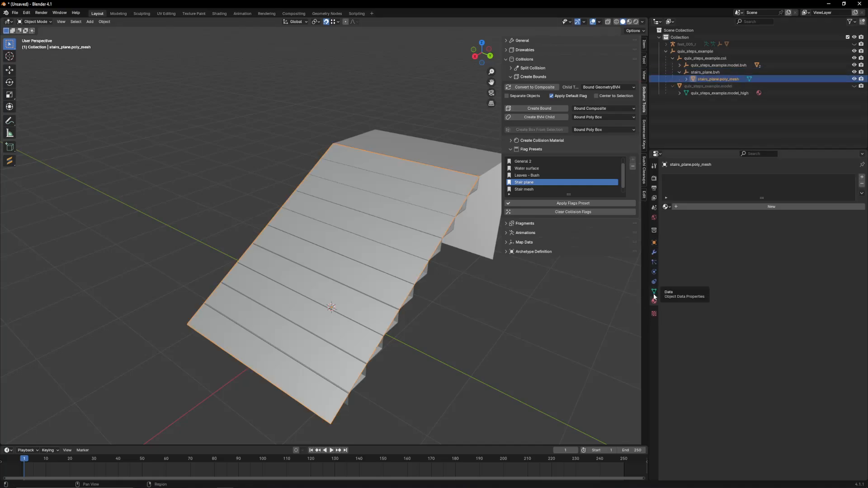
middle_click_drag(354, 248, 424, 249)
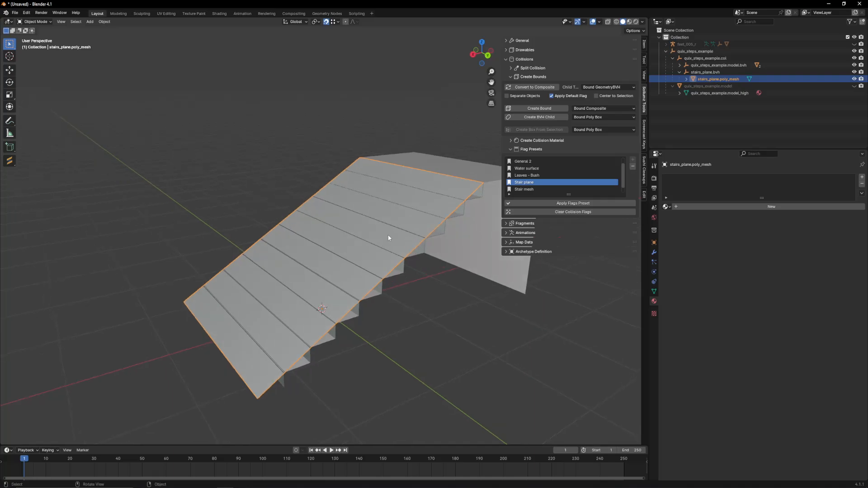
left_click(460, 170)
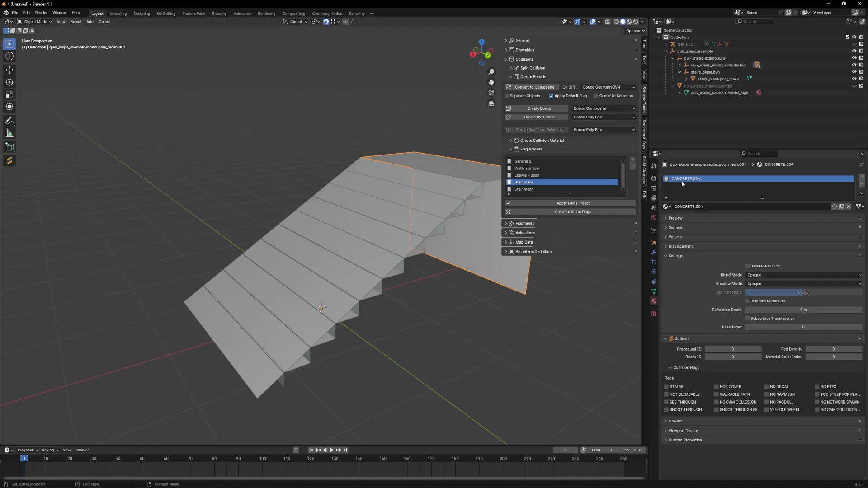
middle_click_drag(466, 181, 364, 218)
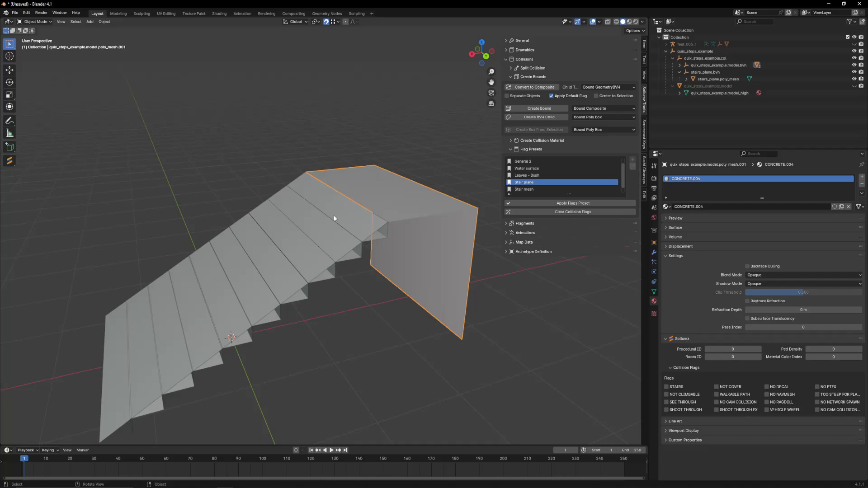
left_click(341, 214)
left_click(666, 207)
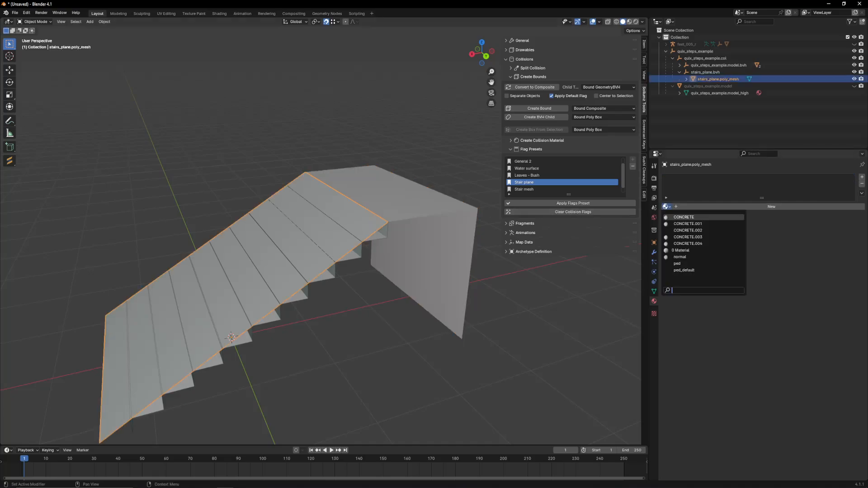
left_click(685, 243)
Step: Inspect the stair plane over the steps from several sides and collapse the Collision Flags and Collisions sections
middle_click_drag(316, 226, 420, 288)
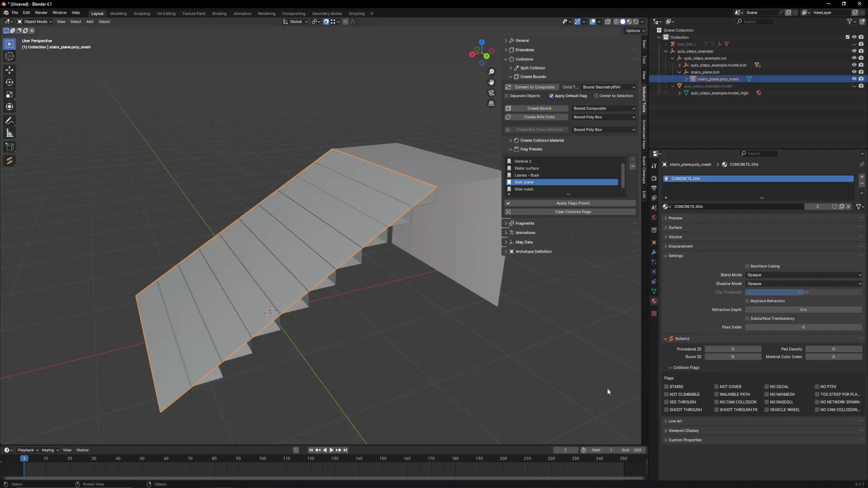
left_click(685, 368)
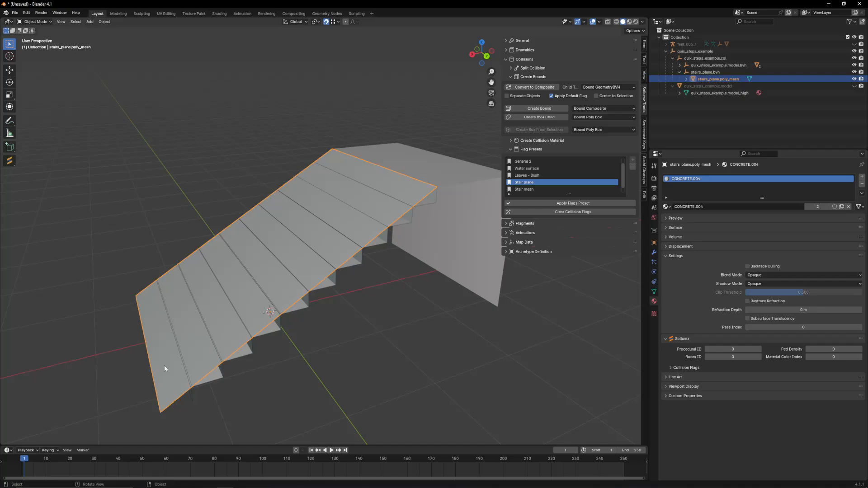
middle_click_drag(318, 250, 344, 316)
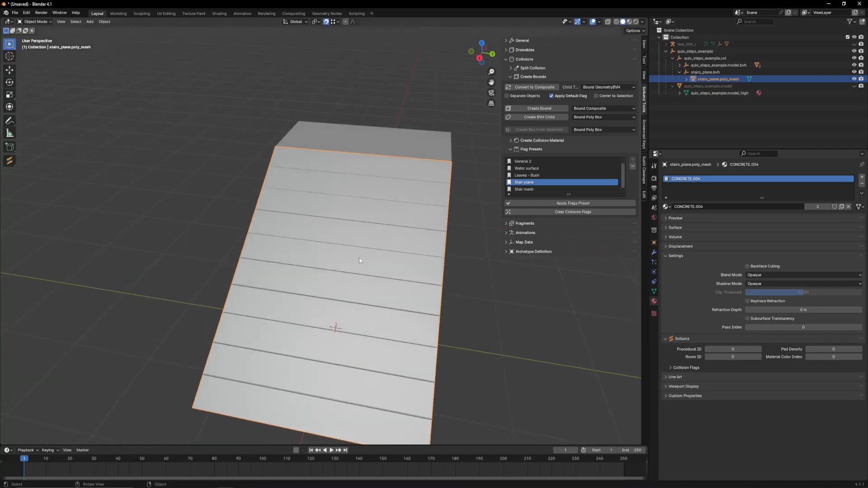
middle_click_drag(351, 216, 386, 192)
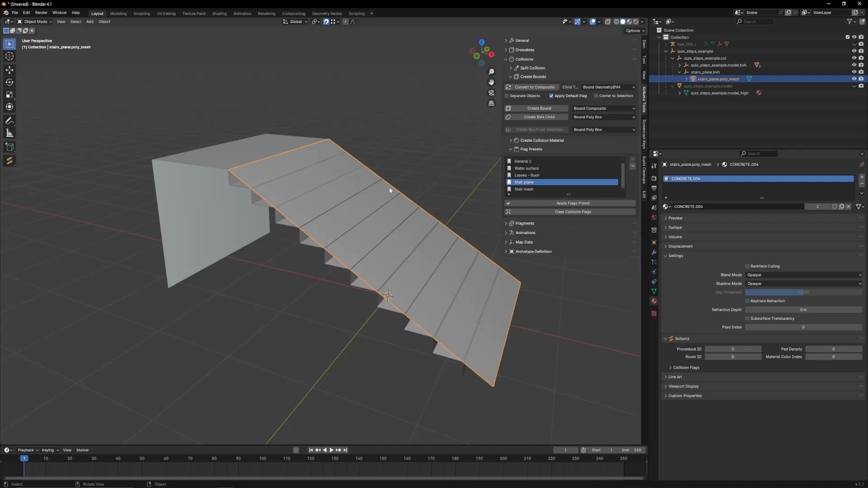
middle_click_drag(381, 181, 317, 158)
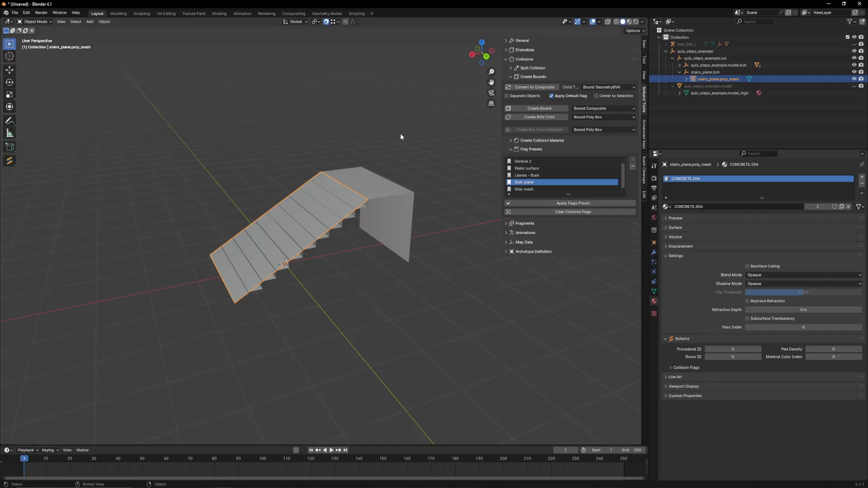
left_click(522, 59)
scroll(318, 214, "up", 2)
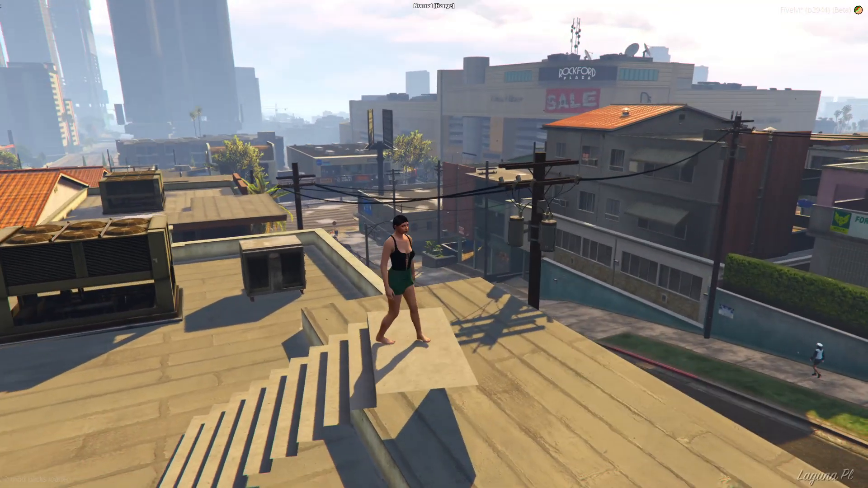
key("a")
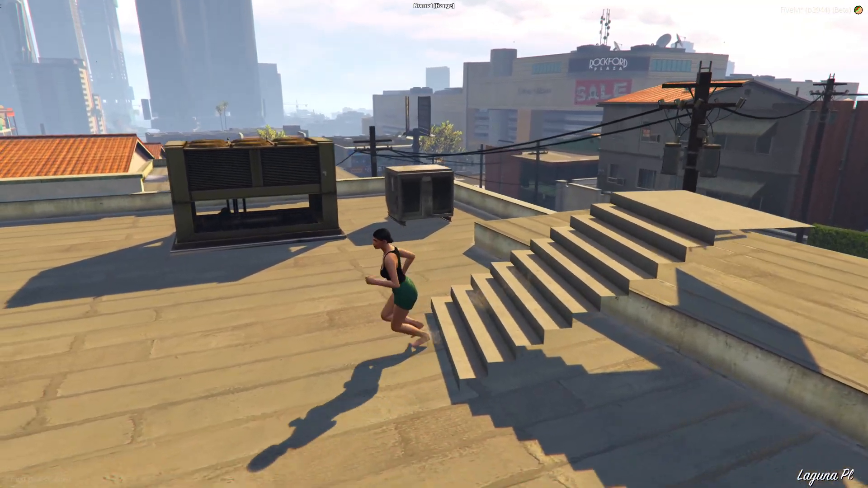
key("d")
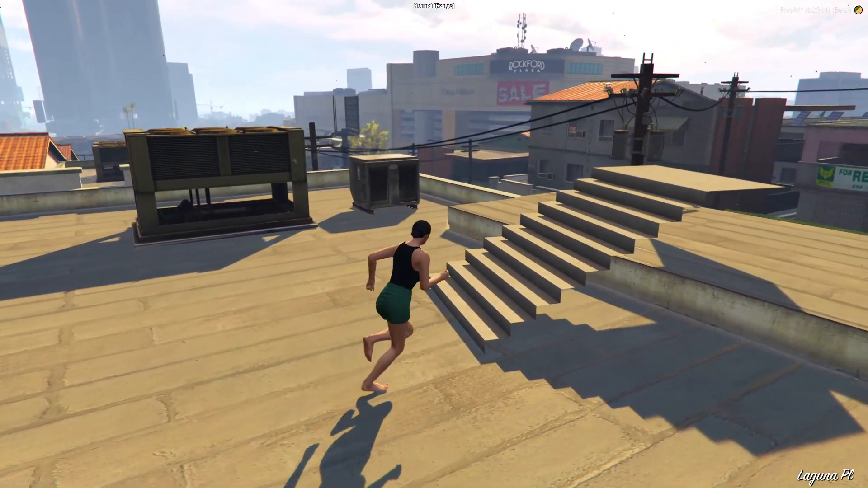
key("a")
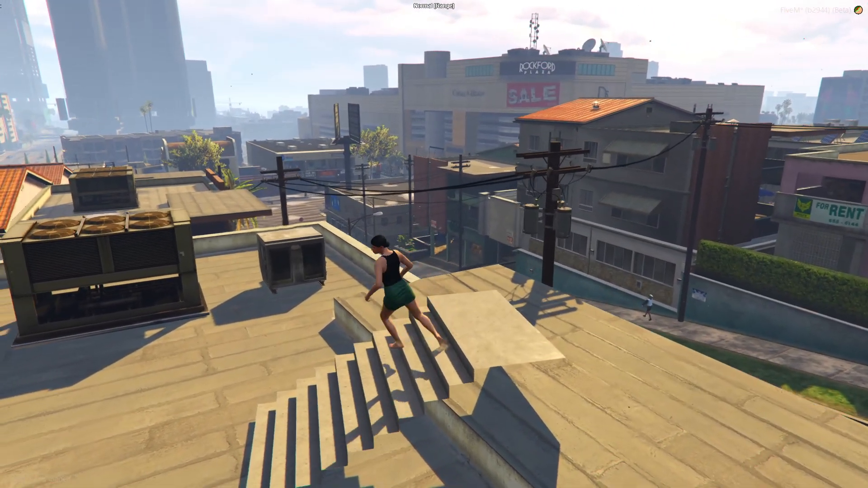
key("d")
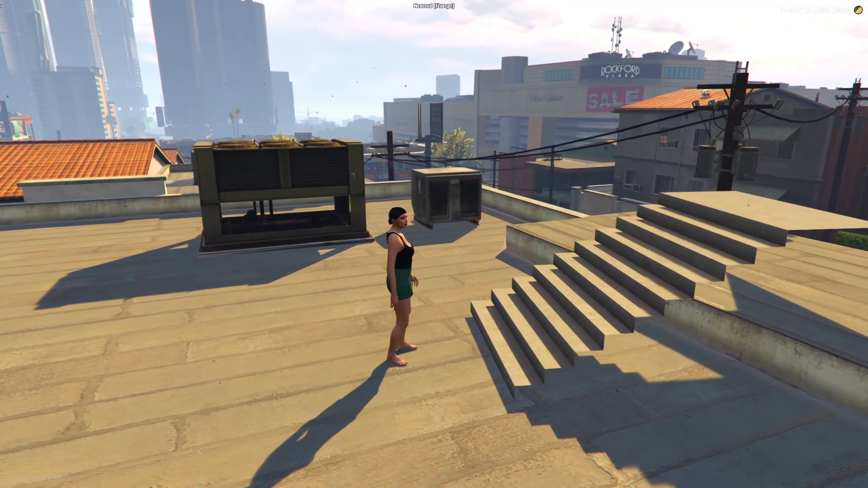
key("w")
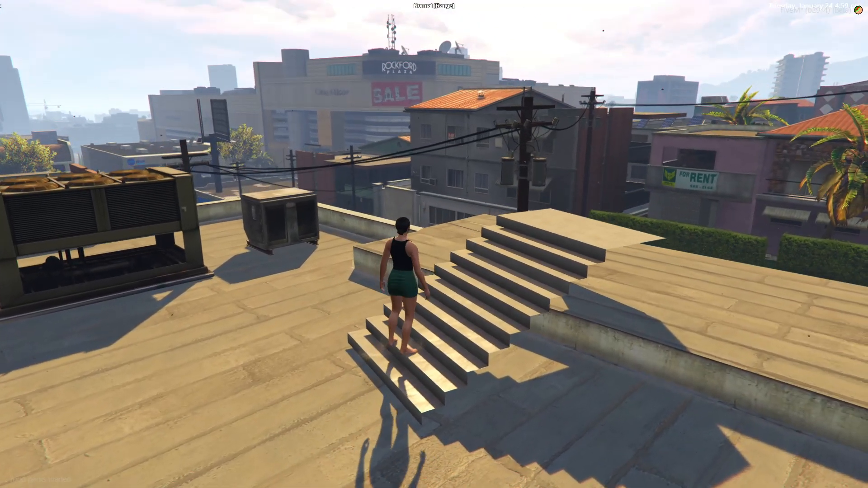
key("d")
key("s")
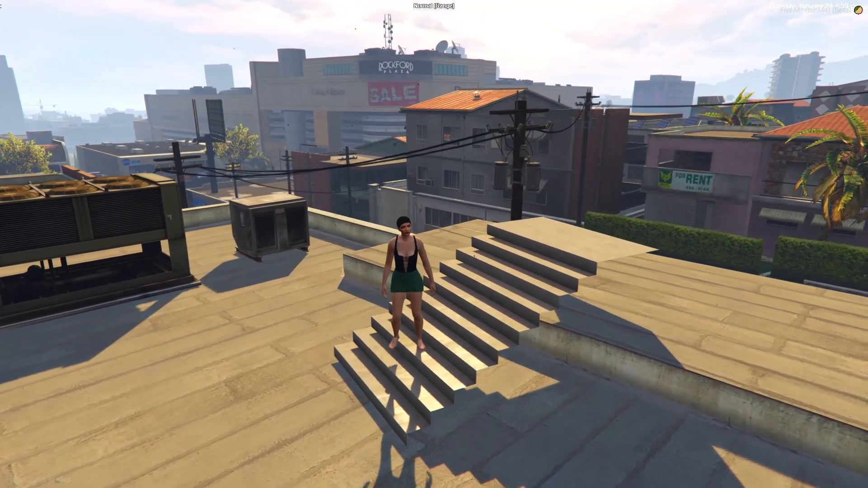
key("w")
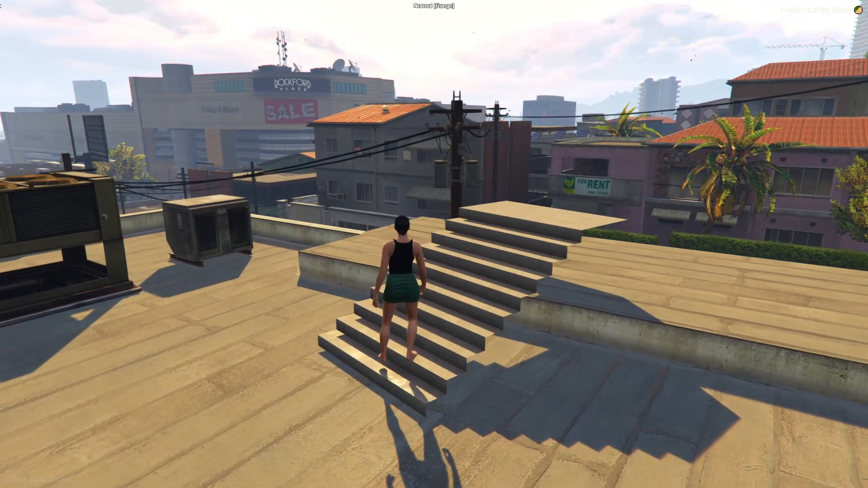
key("a")
key("d")
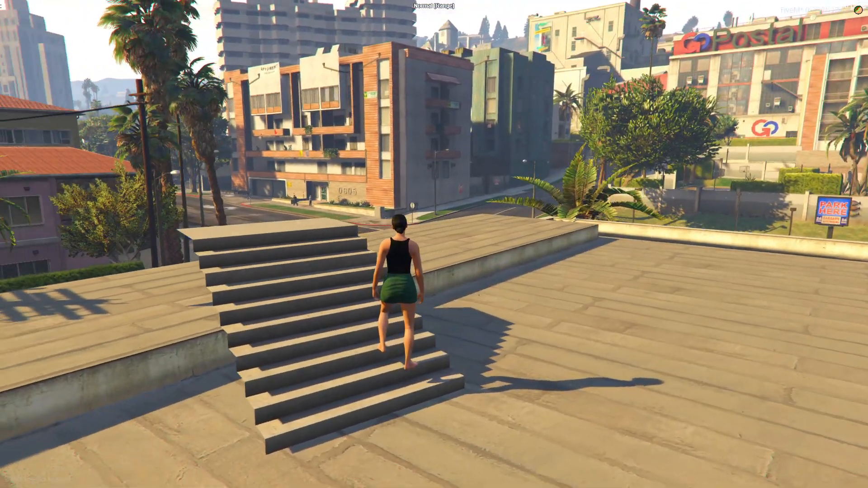
key("s")
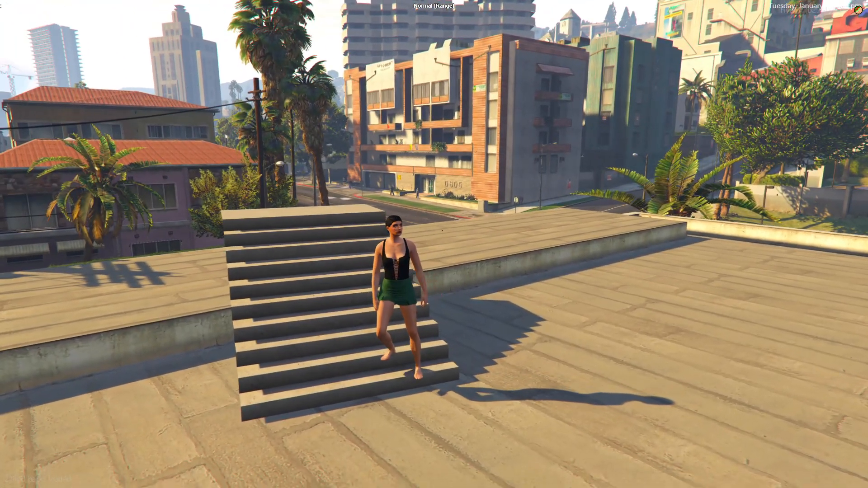